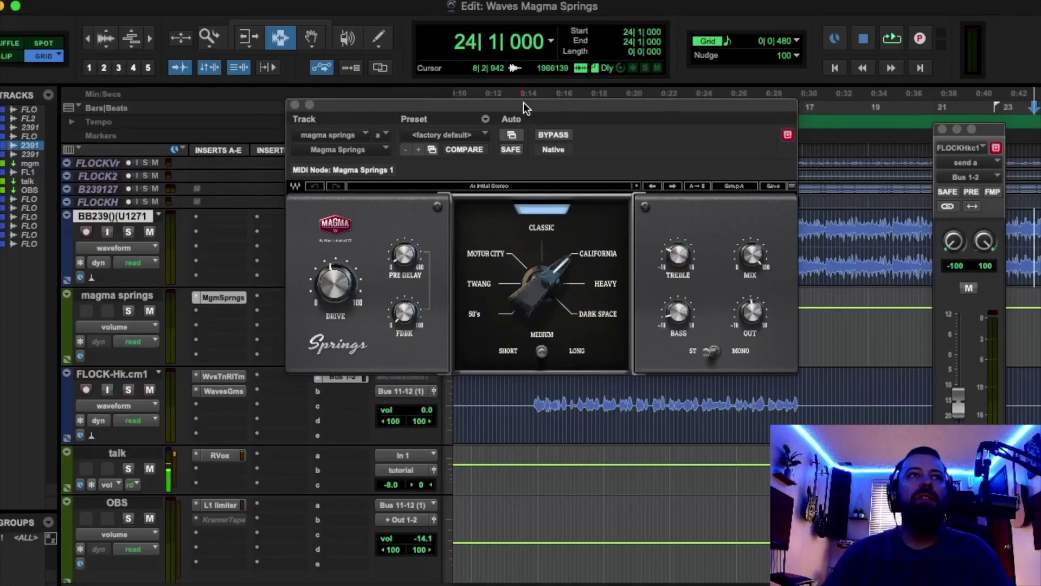
# Reposition the Magma Springs plug-in window so that the FLOCK-Hk.cm1 track's insert and send slots are uncovered.
pyautogui.moveTo(523, 102); pyautogui.dragTo(526, 105)
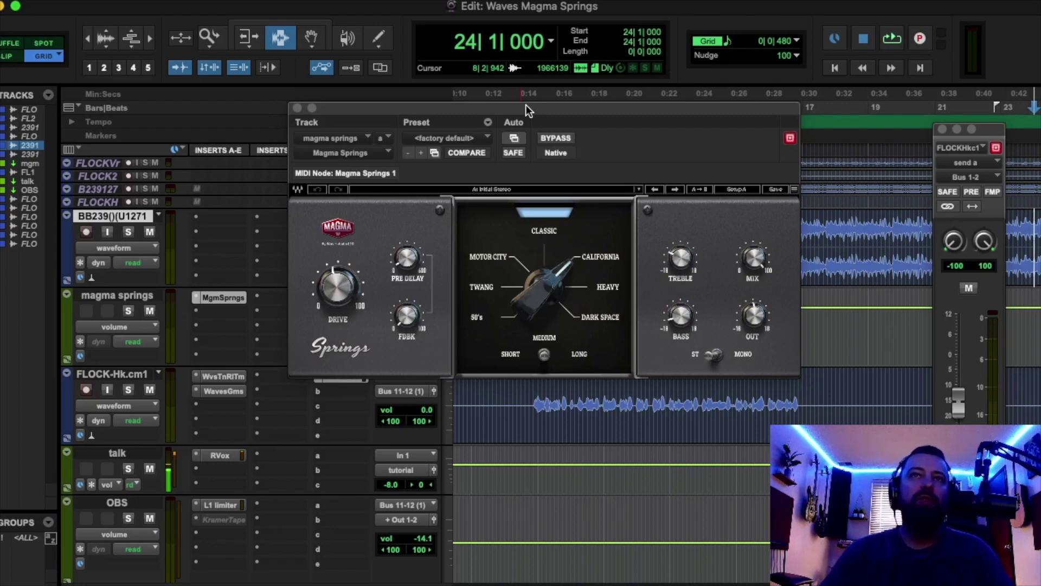
pyautogui.moveTo(591, 111); pyautogui.dragTo(614, 139)
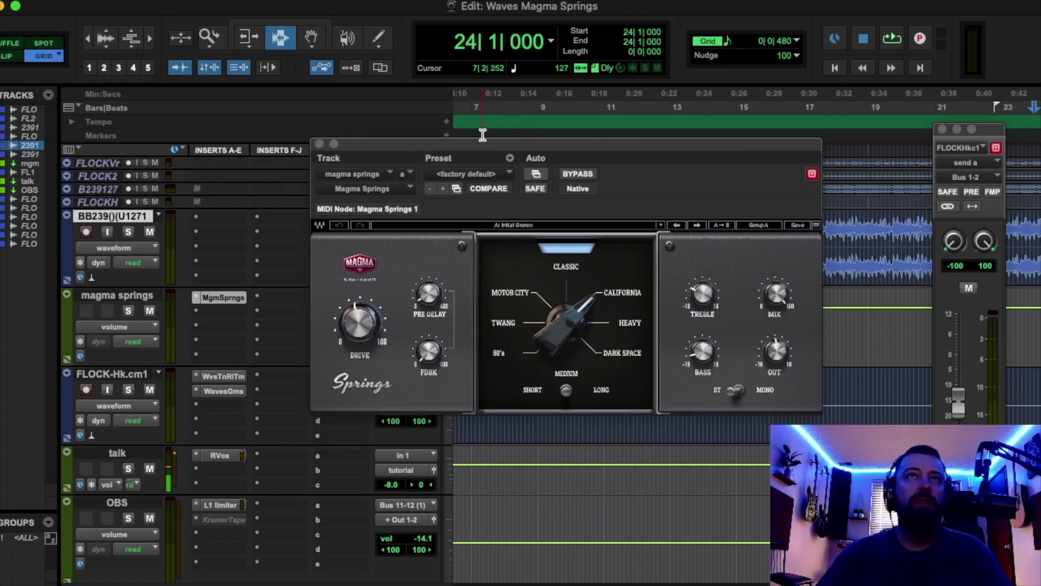
pyautogui.moveTo(483, 136); pyautogui.dragTo(459, 91)
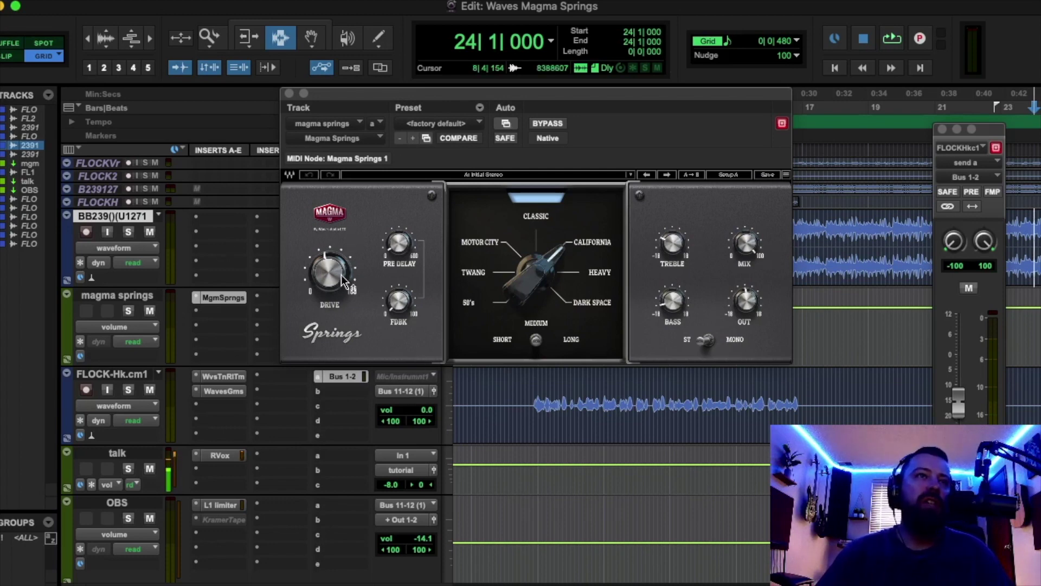
# Set the Magma Springs Drive to about 46.5 and adjust the Pre Delay.
pyautogui.moveTo(331, 275); pyautogui.dragTo(329, 272)
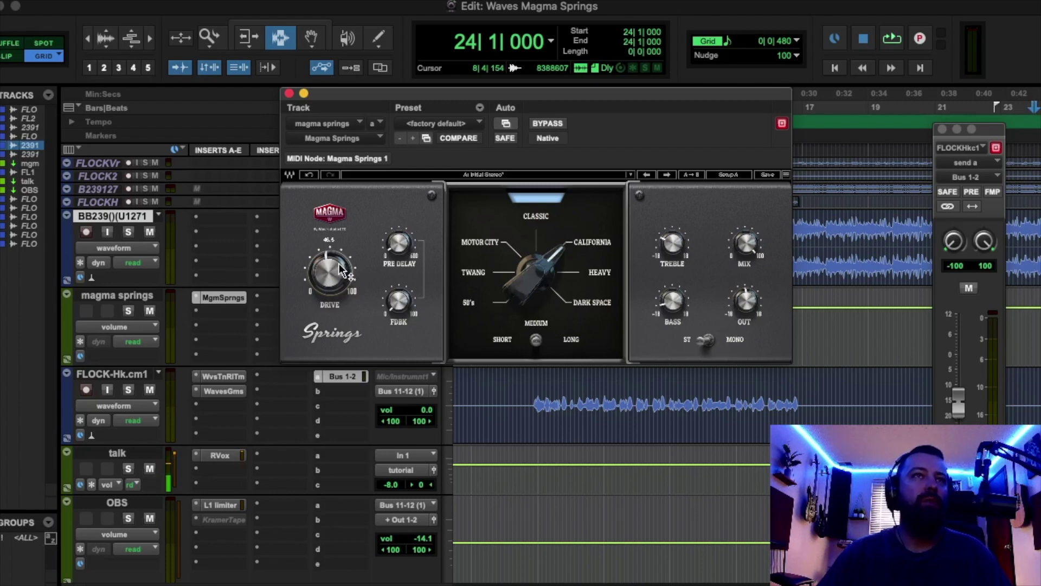
pyautogui.moveTo(405, 250)
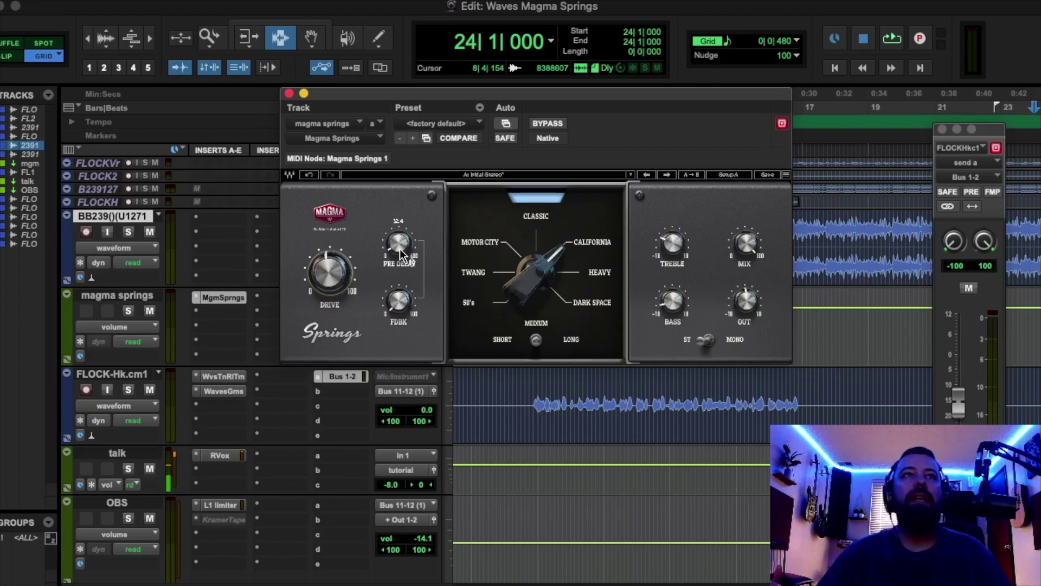
pyautogui.moveTo(399, 248); pyautogui.dragTo(400, 246)
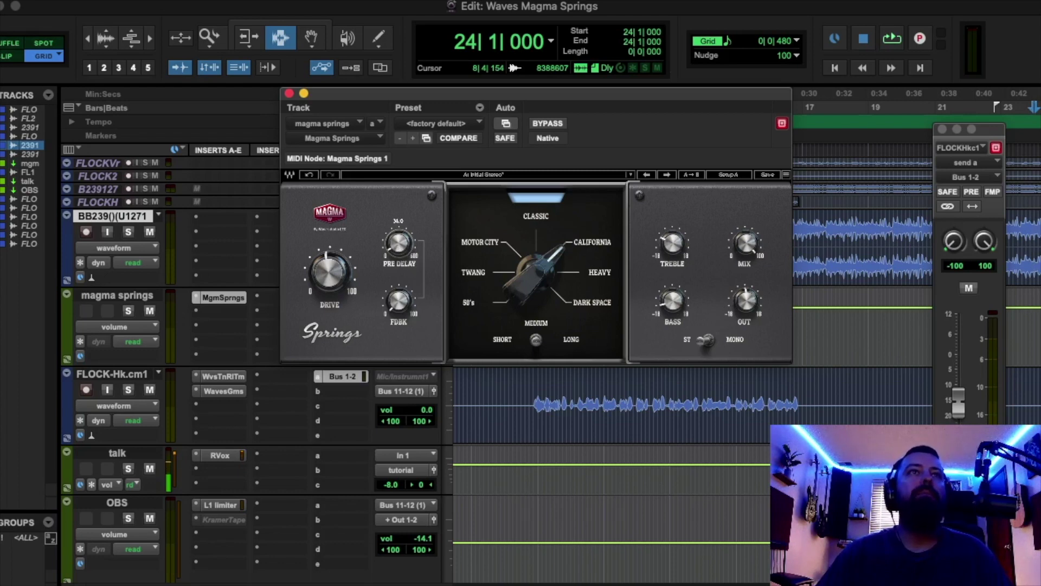
pyautogui.moveTo(401, 242); pyautogui.dragTo(402, 240)
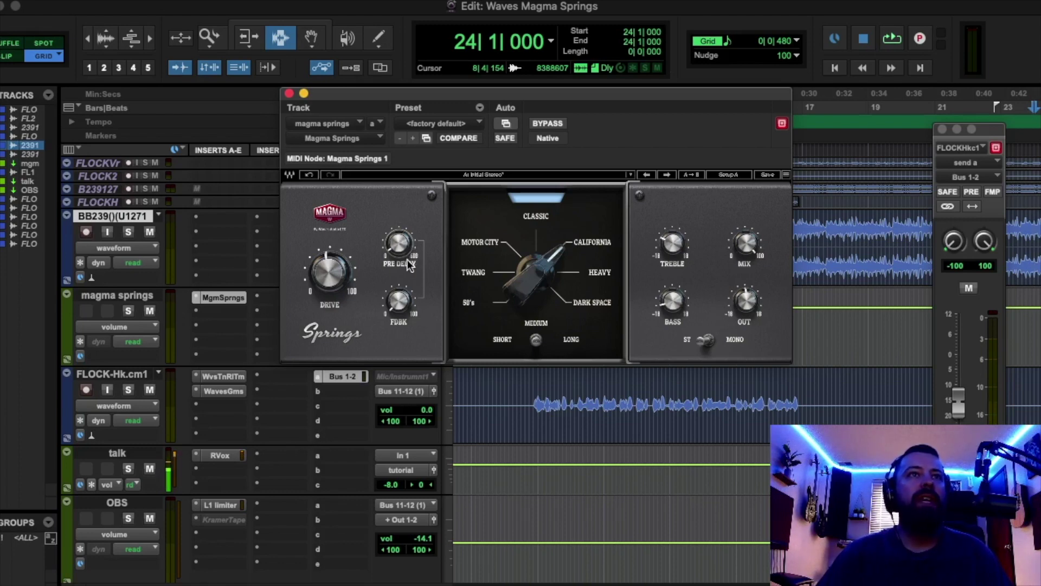
# Fine-tune the Drive amount and try out the feedback control of the spring reverb.
pyautogui.click(404, 308)
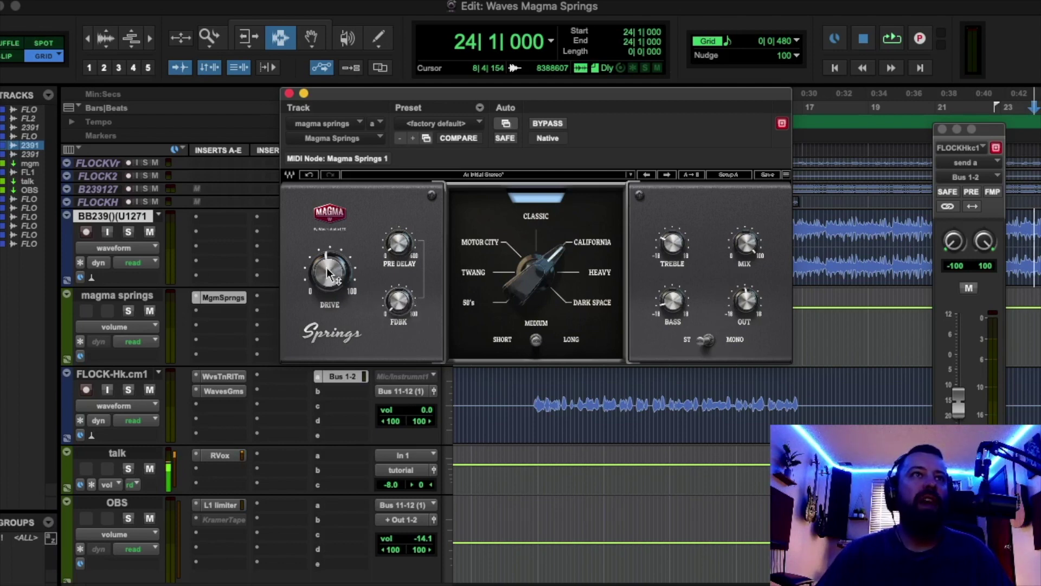
pyautogui.moveTo(327, 270)
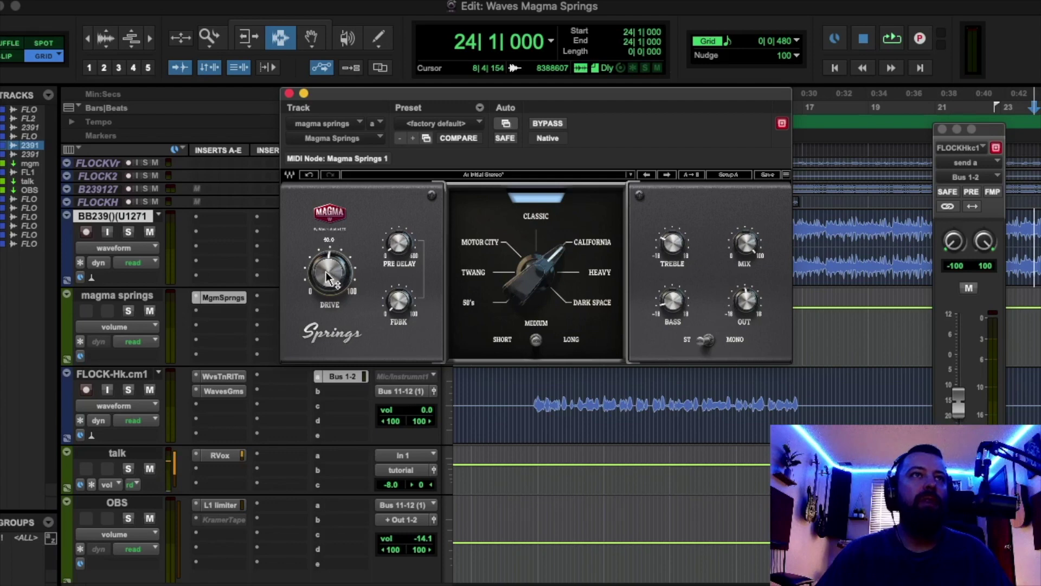
pyautogui.moveTo(326, 273); pyautogui.dragTo(326, 271)
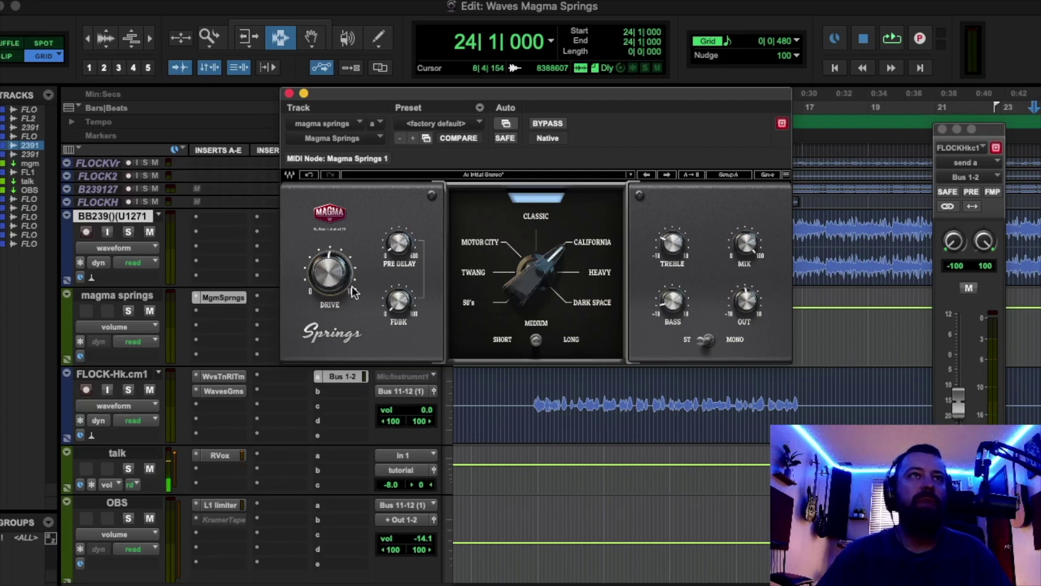
pyautogui.moveTo(397, 305); pyautogui.dragTo(398, 303)
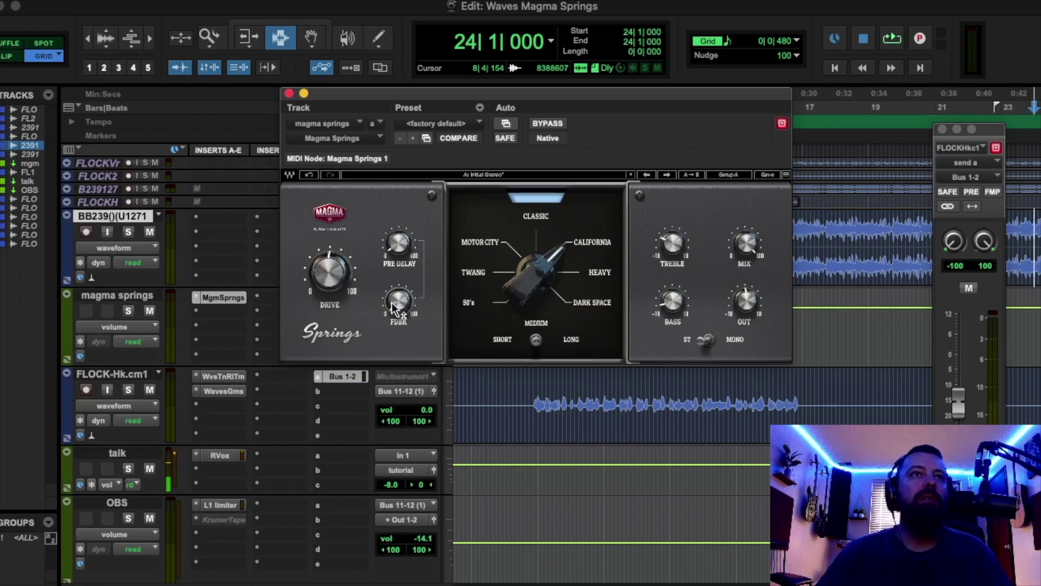
pyautogui.moveTo(398, 306)
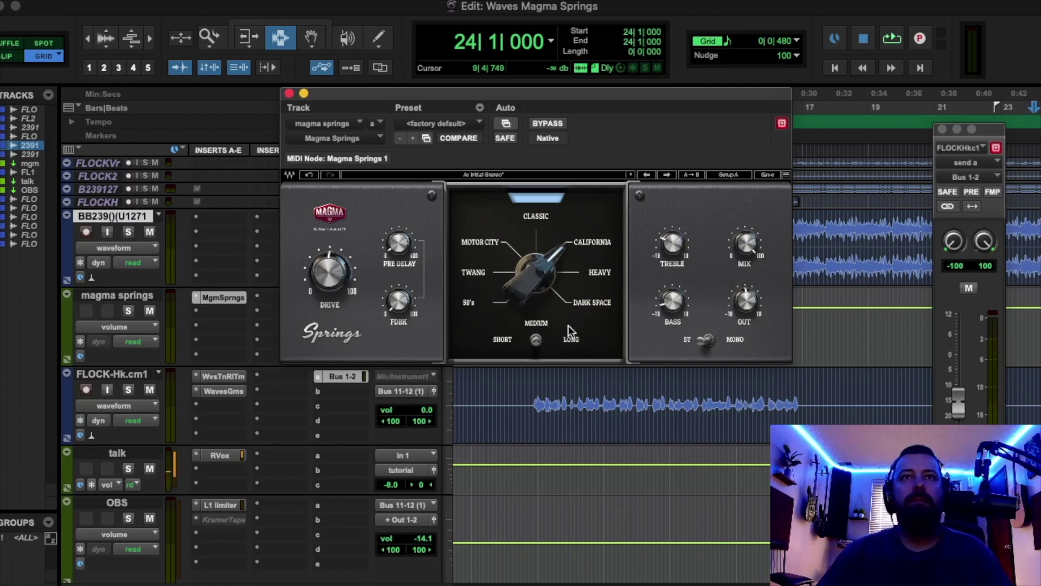
# Place the playback start at the beginning of the FLOCK-Hk.cm1 vocal clip and audition it with the California spring.
pyautogui.press('space')
pyautogui.click(535, 388)
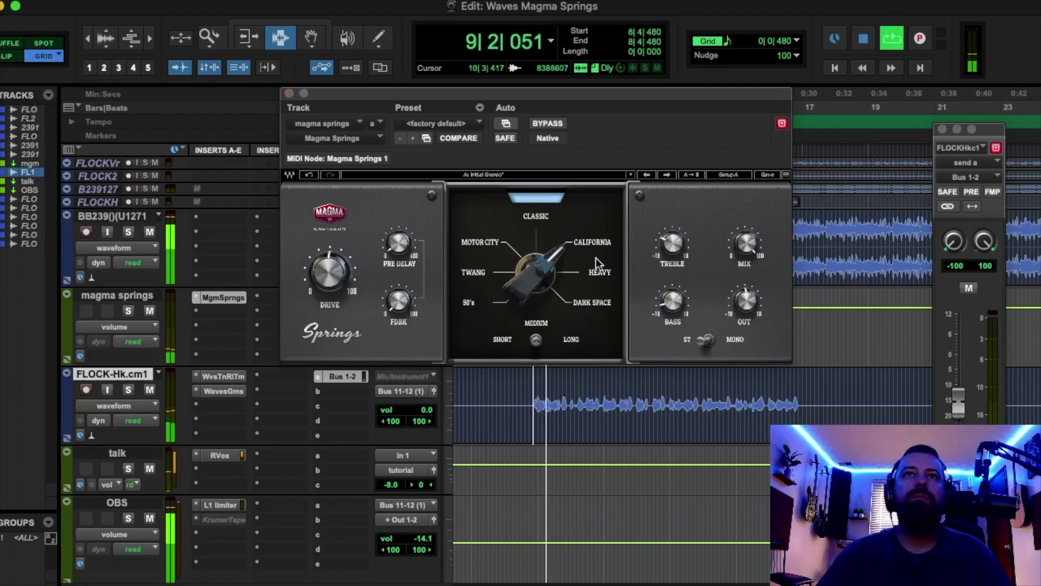
pyautogui.press('space')
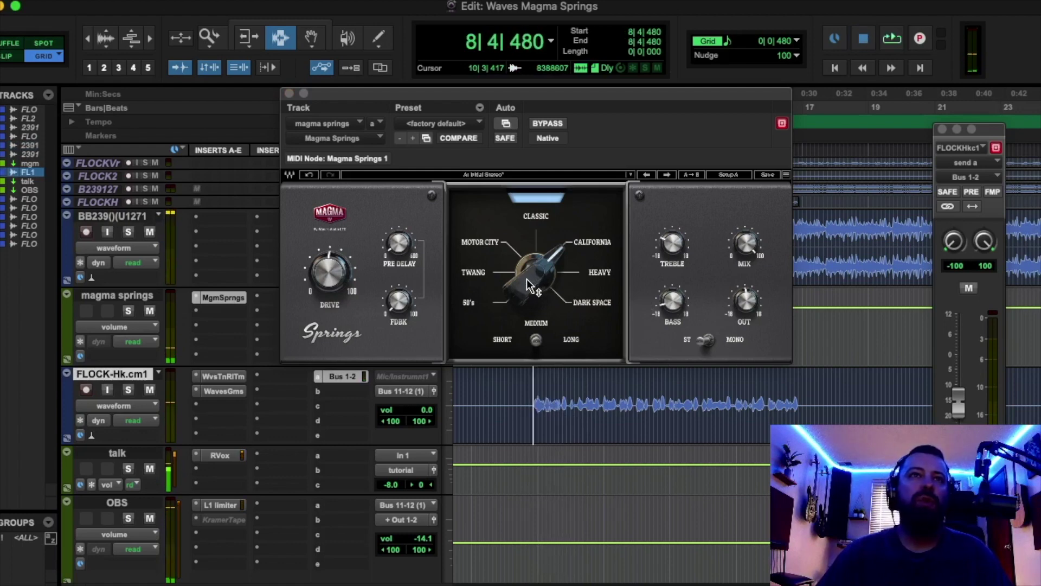
# Switch the spring type to 50's and audition it while setting the output level to about -1.1.
pyautogui.moveTo(534, 280); pyautogui.dragTo(535, 326)
pyautogui.press('space')
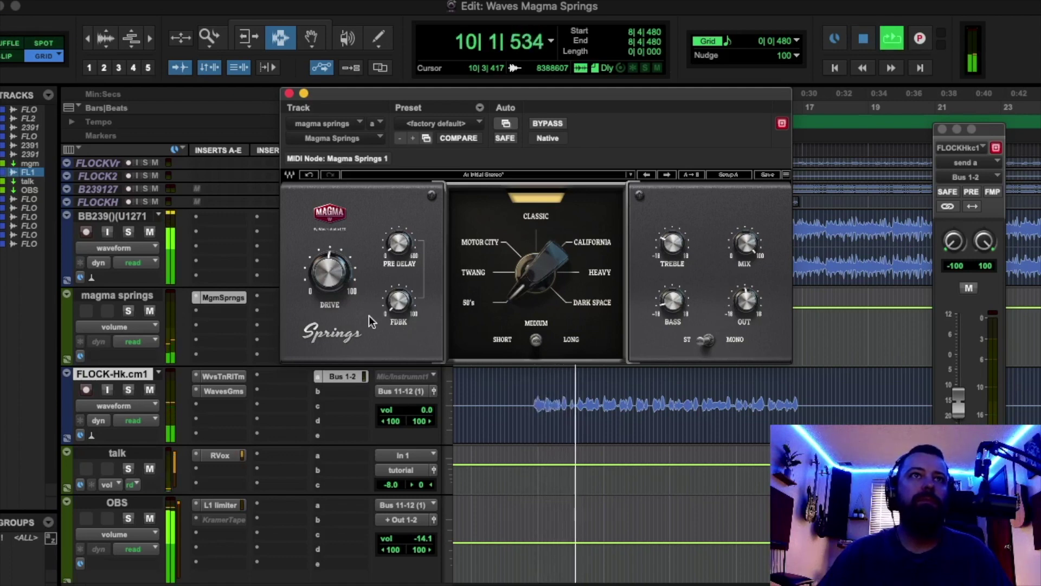
pyautogui.moveTo(756, 311); pyautogui.dragTo(749, 304)
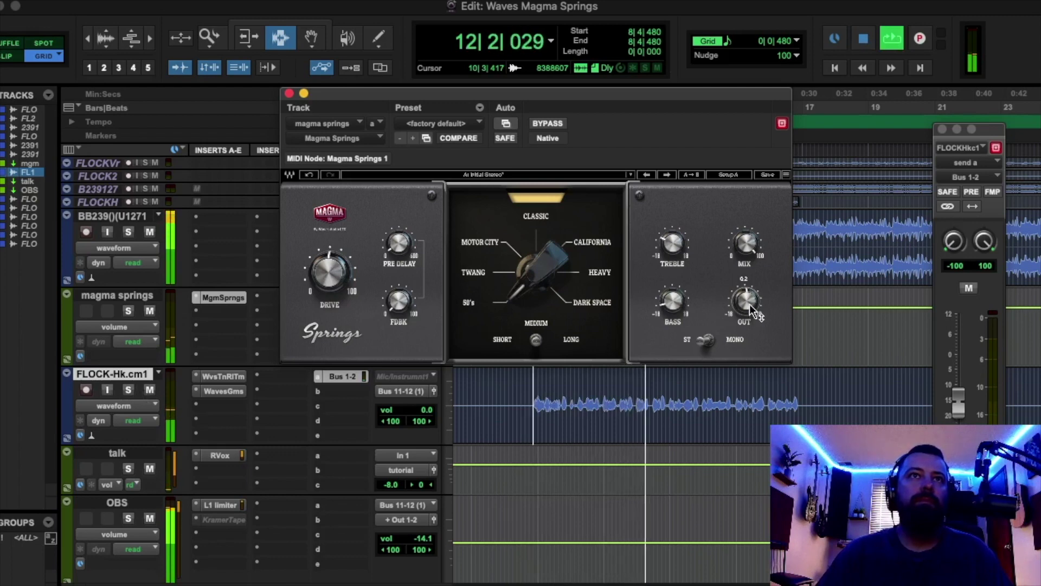
pyautogui.press('space')
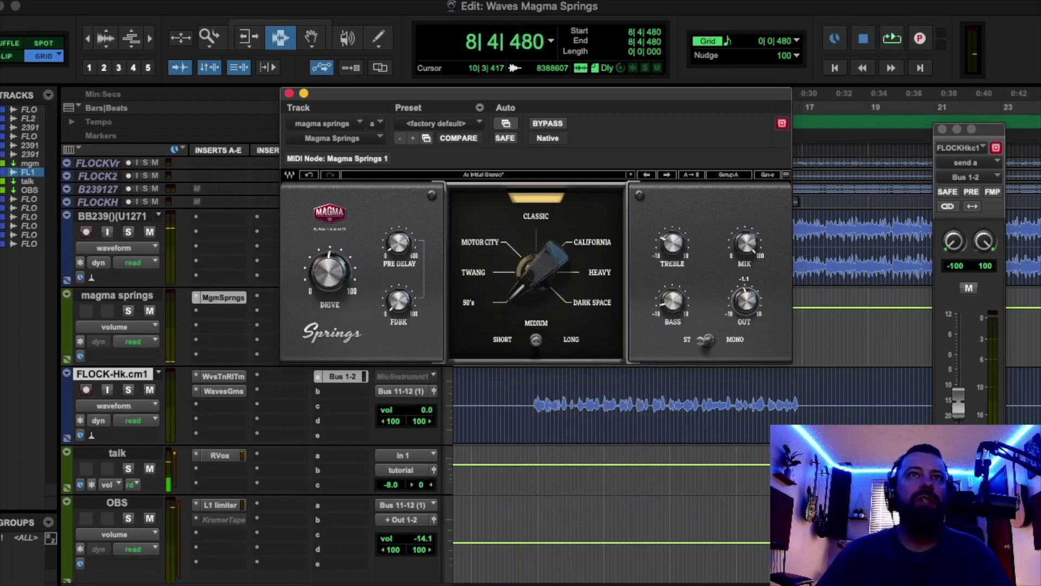
# Switch the spring type to Twang and audition the vocal while adjusting the output level.
pyautogui.press('space')
pyautogui.click(474, 272)
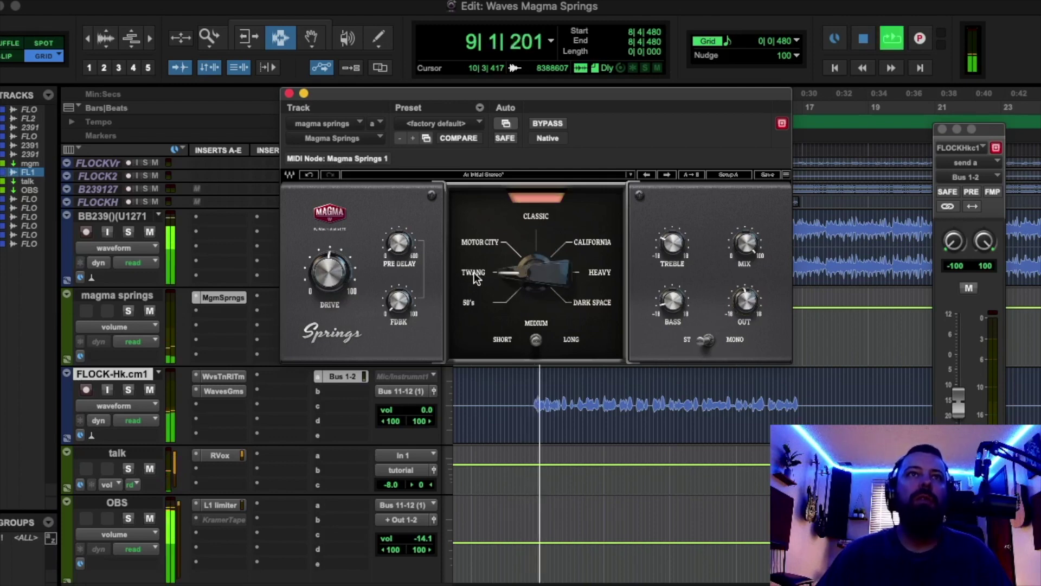
pyautogui.moveTo(748, 301); pyautogui.dragTo(748, 299)
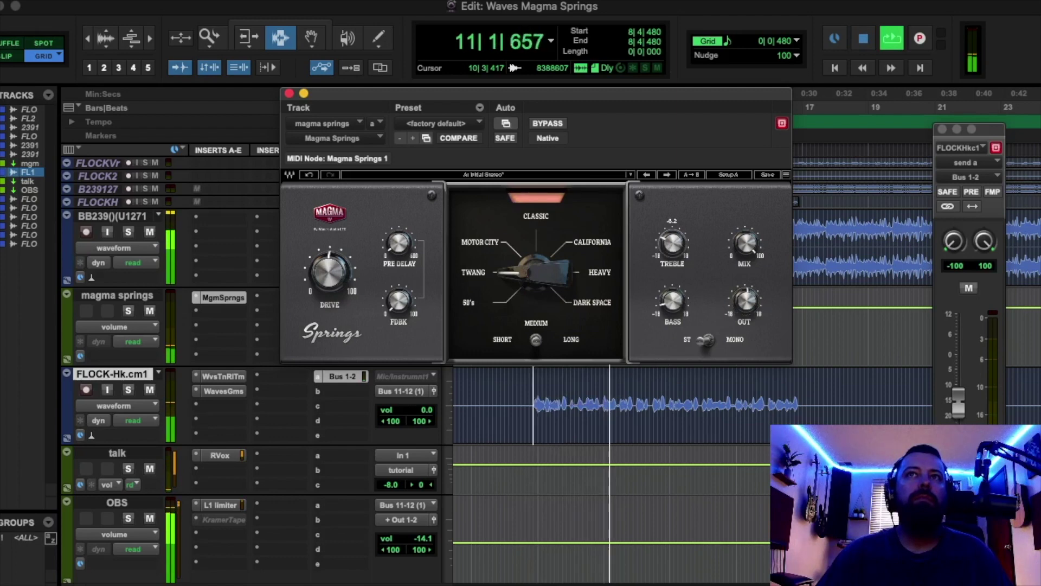
pyautogui.press('space')
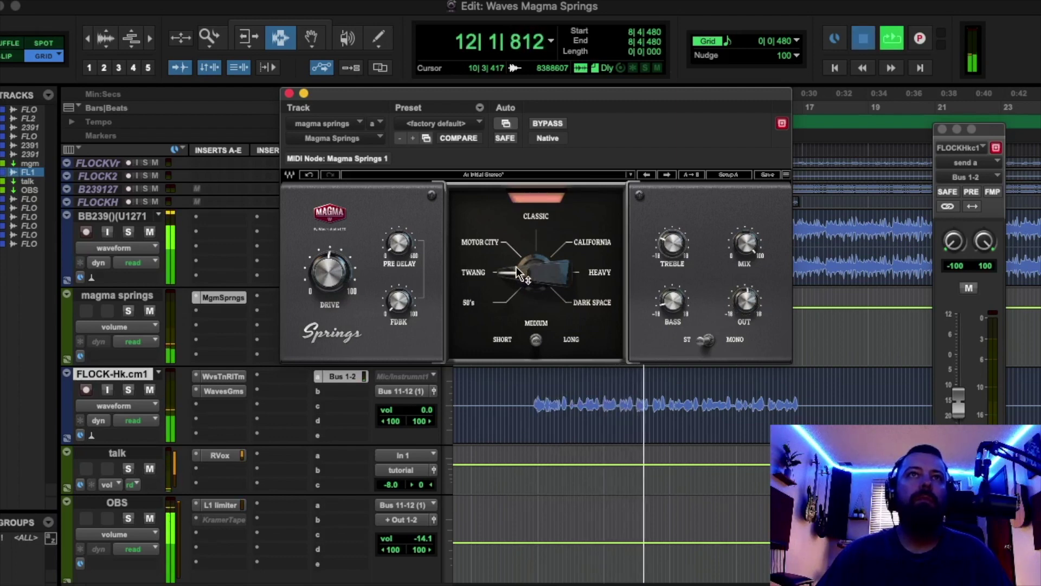
# Switch the spring type to Motor City and audition the vocal from the clip start twice.
pyautogui.moveTo(565, 252); pyautogui.dragTo(566, 239)
pyautogui.press('space')
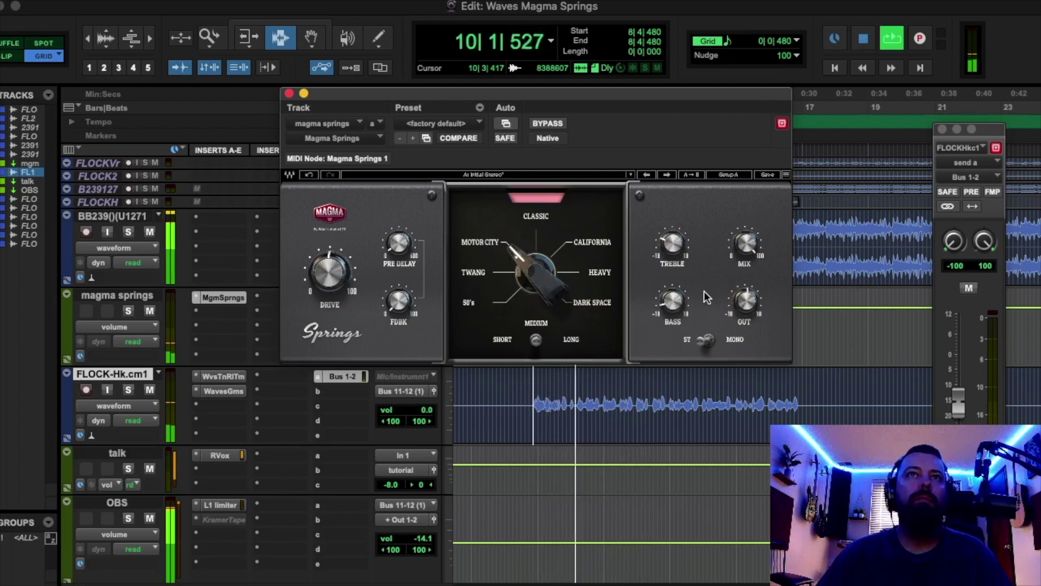
pyautogui.press('space')
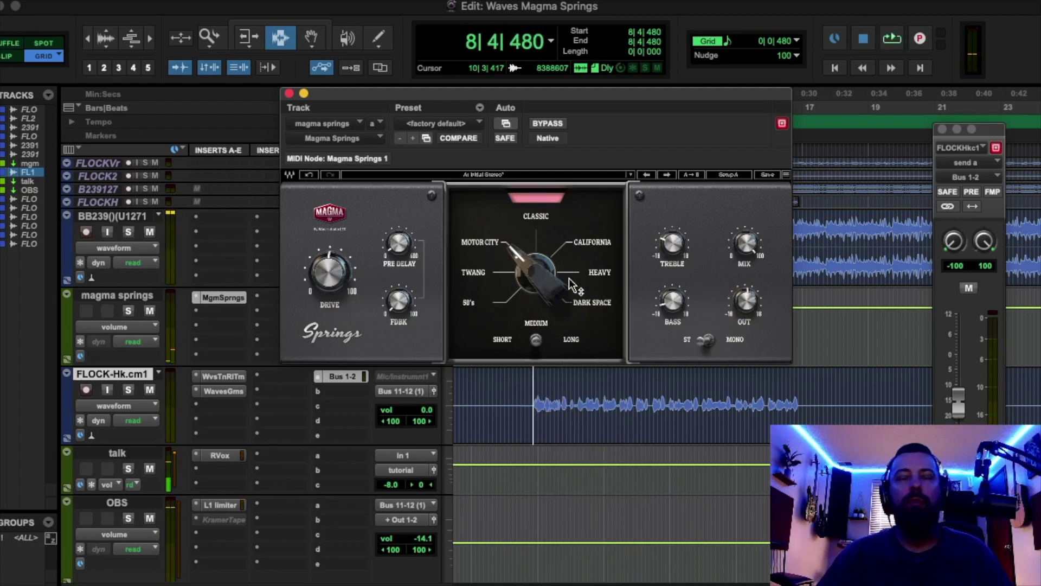
pyautogui.press('space')
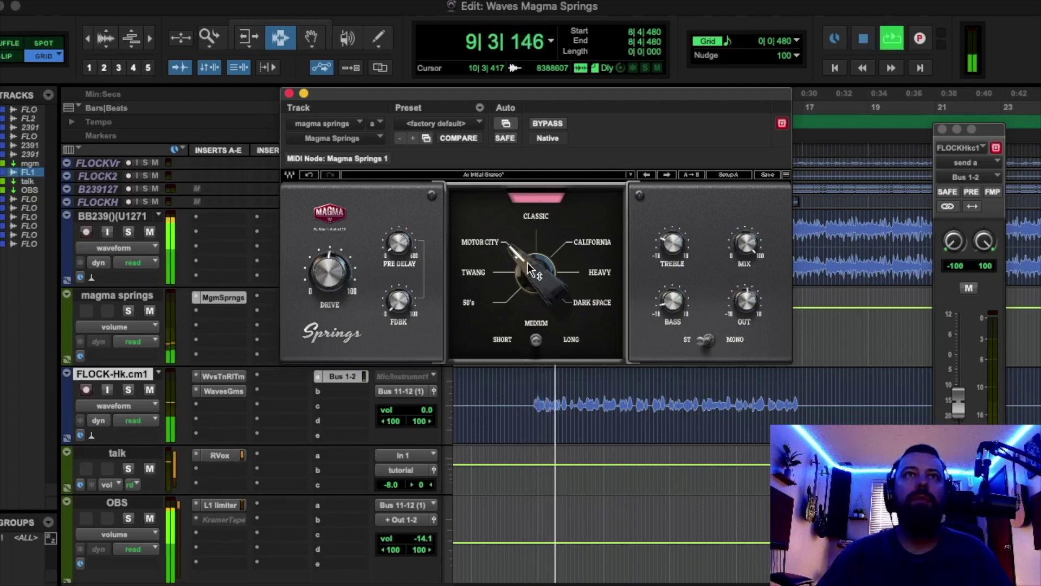
pyautogui.press('space')
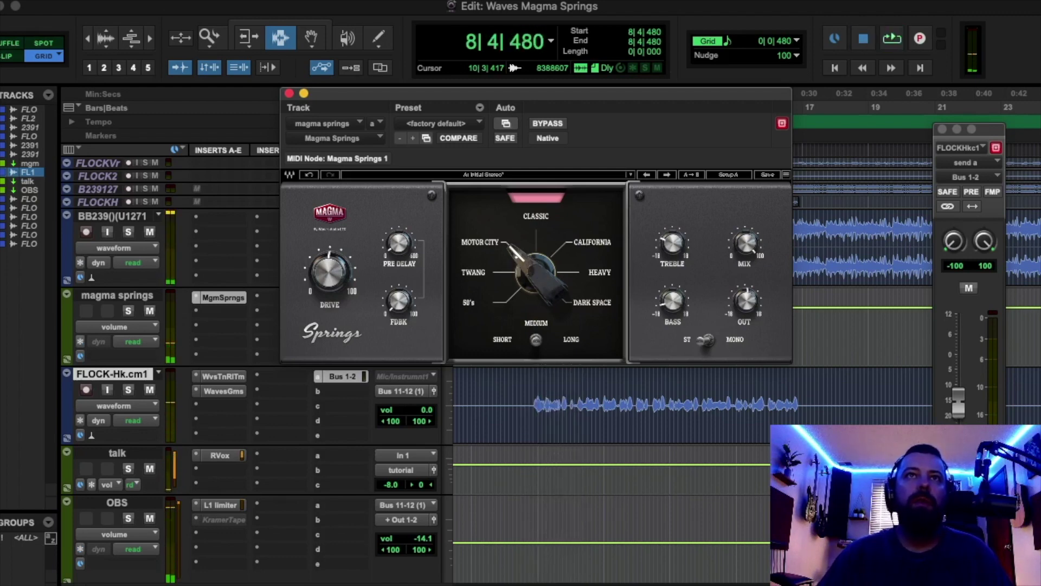
# Switch the spring type to Classic and audition it while lowering the output level.
pyautogui.click(540, 215)
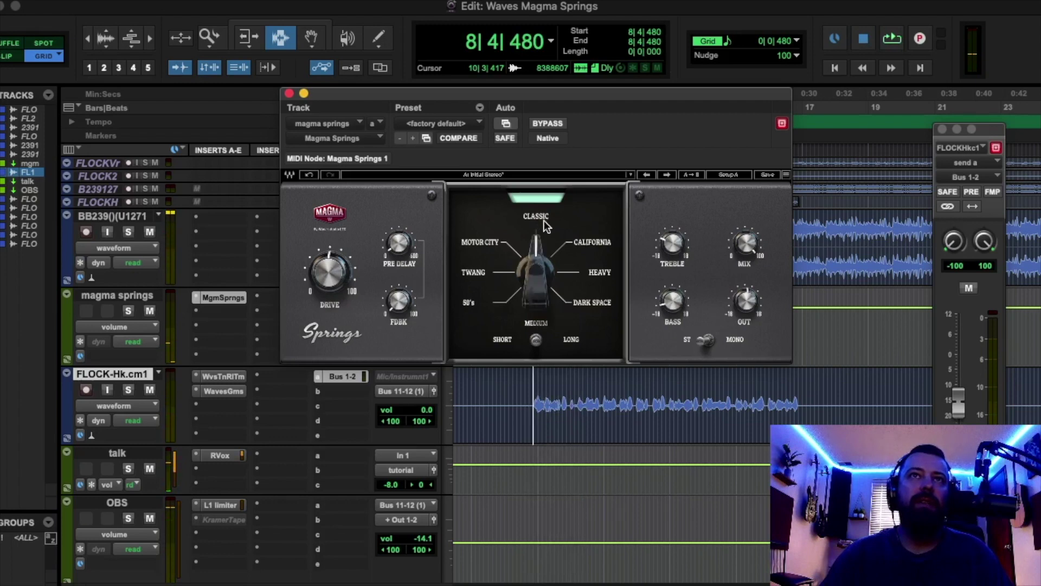
pyautogui.press('space')
pyautogui.moveTo(747, 305); pyautogui.dragTo(747, 311)
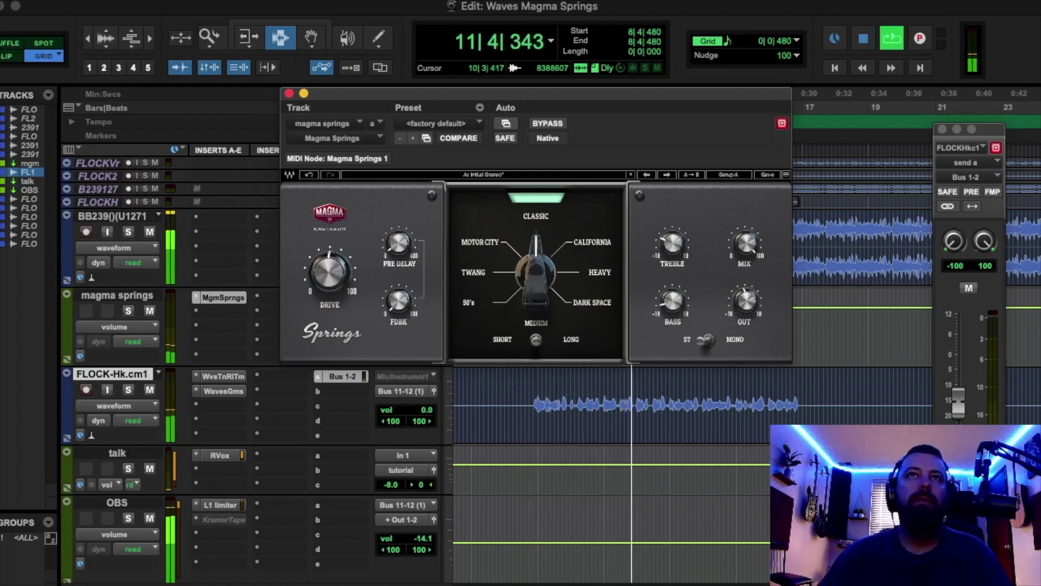
# Switch the spring type back to California and audition it from the clip start while trimming the output level.
pyautogui.moveTo(533, 276); pyautogui.dragTo(538, 281)
pyautogui.press('space')
pyautogui.press('space')
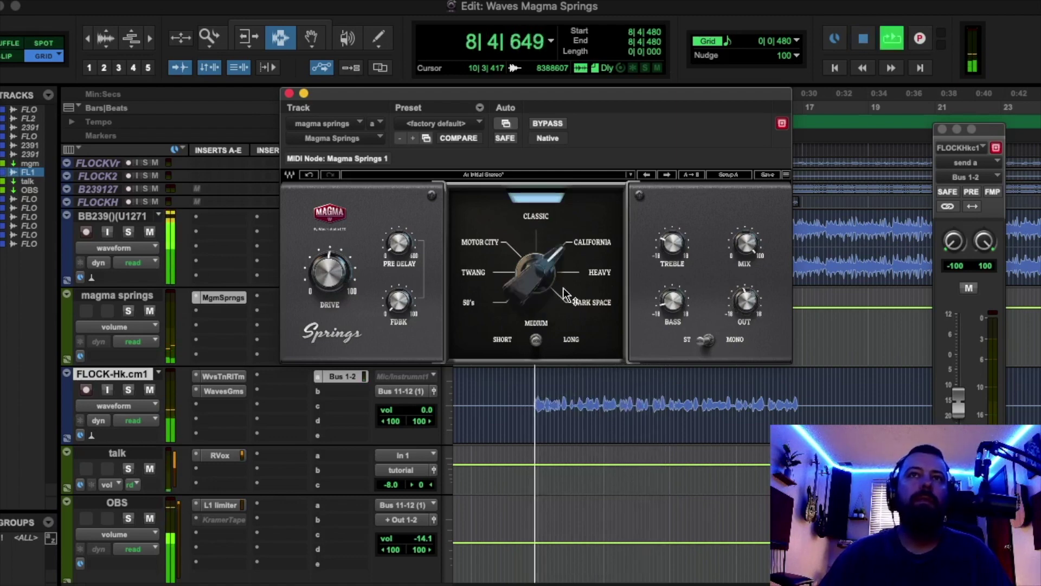
pyautogui.moveTo(748, 309)
pyautogui.mouseDown()
pyautogui.moveTo(748, 293)
pyautogui.moveTo(748, 310)
pyautogui.mouseUp()
pyautogui.press('space')
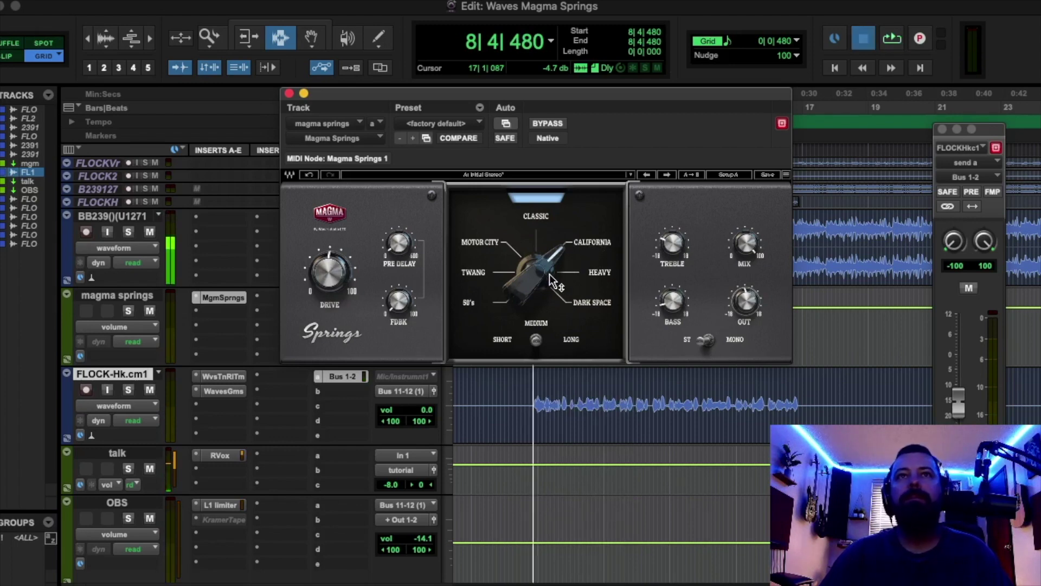
# Switch the spring type to Heavy and audition it while setting the output level to about -1.0.
pyautogui.press('space')
pyautogui.moveTo(552, 281); pyautogui.dragTo(555, 323)
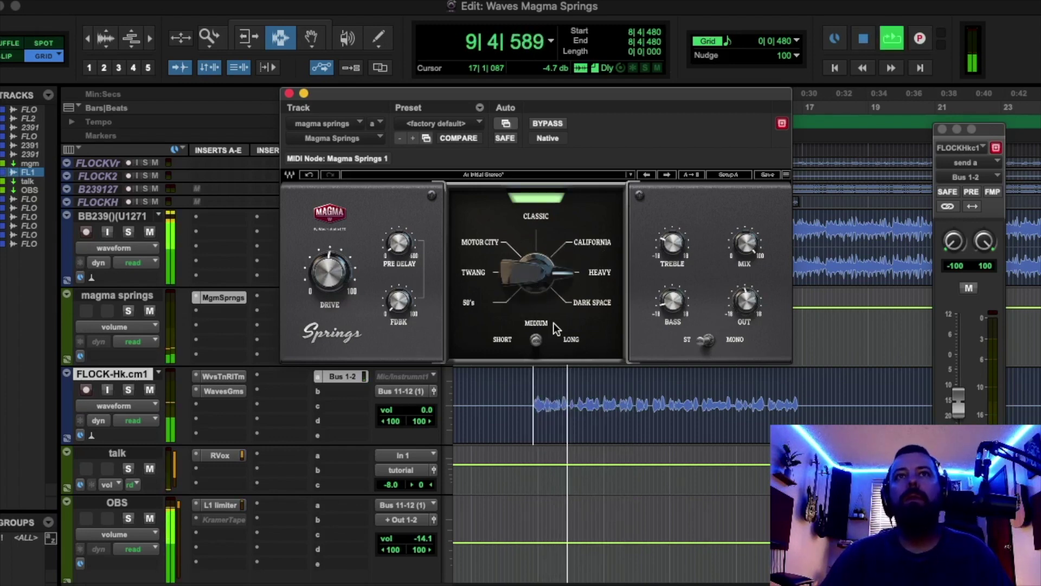
pyautogui.moveTo(741, 301)
pyautogui.mouseDown()
pyautogui.moveTo(741, 292)
pyautogui.moveTo(741, 303)
pyautogui.mouseUp()
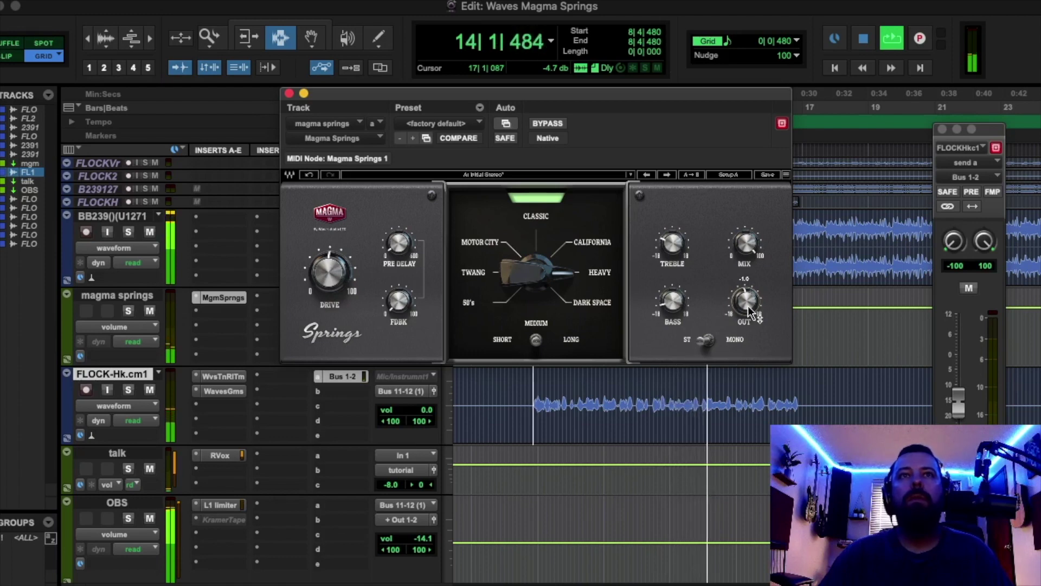
pyautogui.press('space')
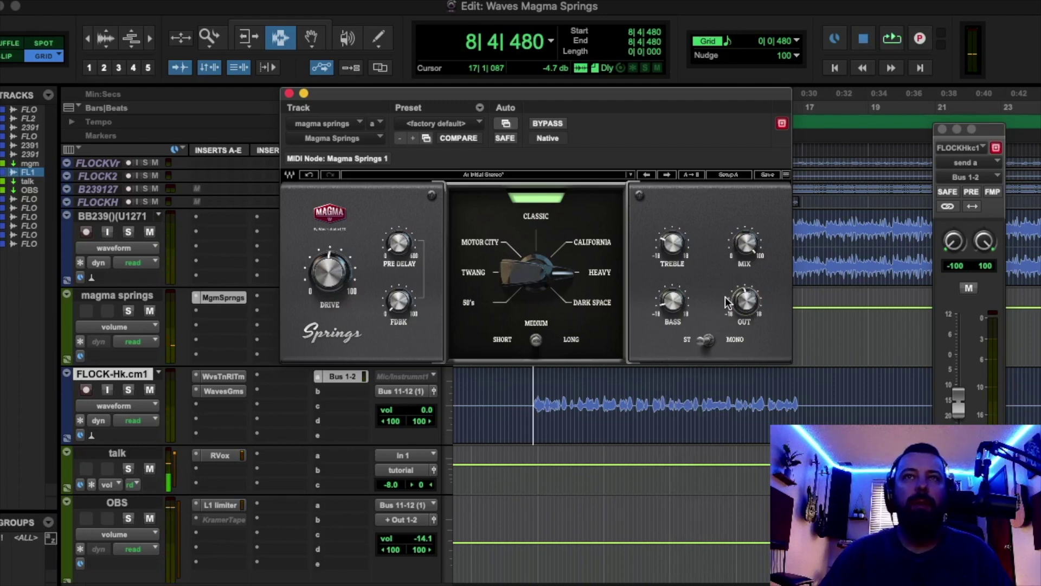
# Switch the spring type to Dark Space during playback, adjust the reverb's treble and stop playback.
pyautogui.press('space')
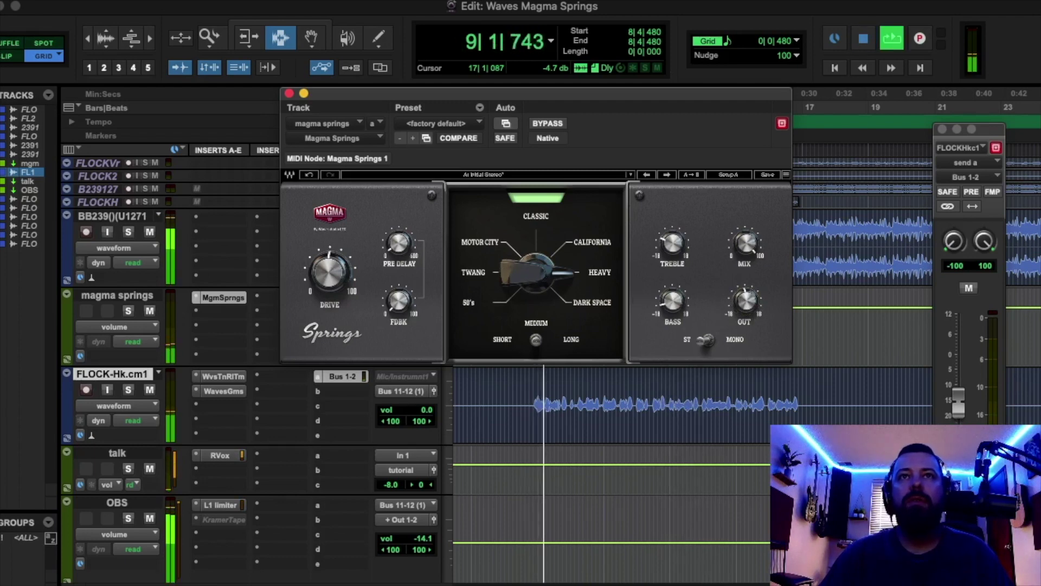
pyautogui.moveTo(548, 274); pyautogui.dragTo(549, 302)
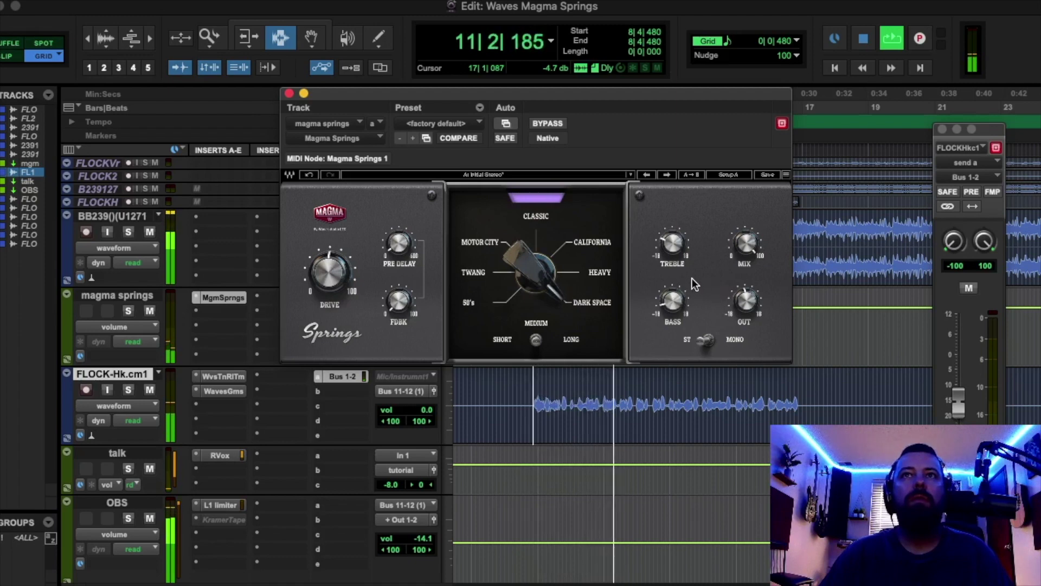
pyautogui.moveTo(673, 243)
pyautogui.mouseDown()
pyautogui.moveTo(672, 198)
pyautogui.moveTo(672, 244)
pyautogui.mouseUp()
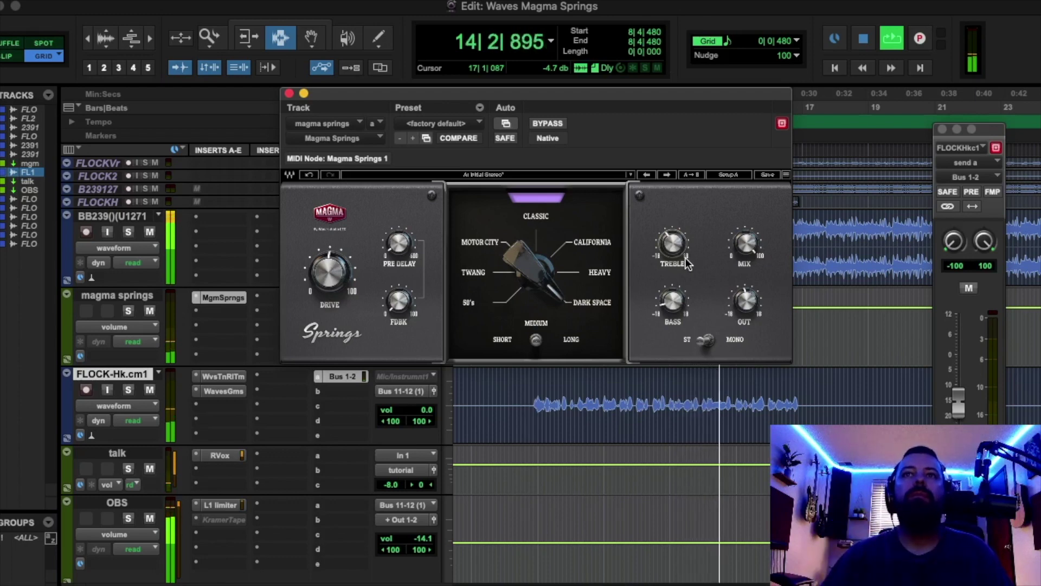
pyautogui.press('space')
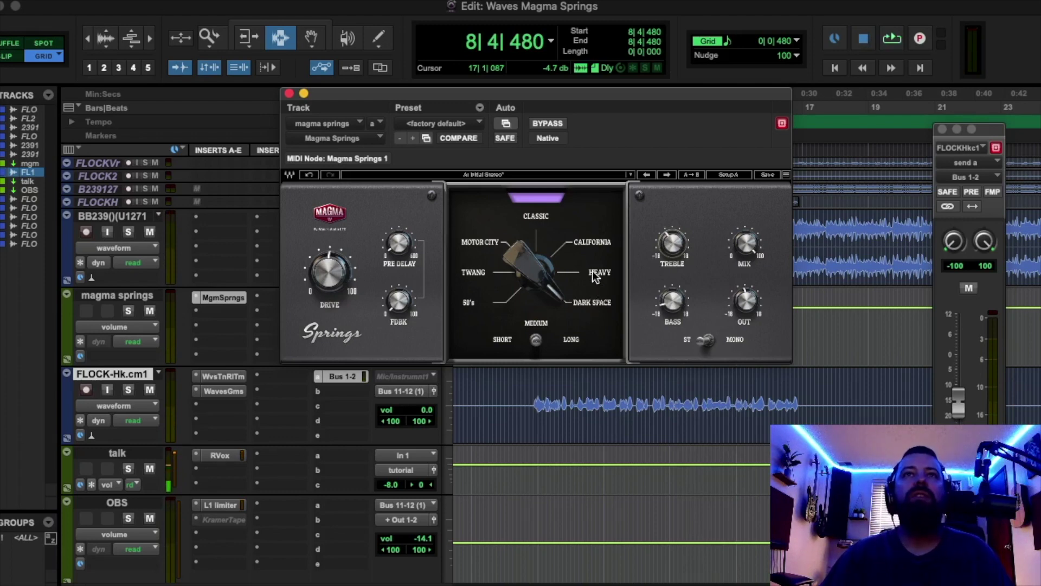
# Switch the spring type back to California and briefly audition it with the Medium decay.
pyautogui.moveTo(535, 277)
pyautogui.mouseDown()
pyautogui.moveTo(534, 265)
pyautogui.moveTo(534, 288)
pyautogui.moveTo(534, 261)
pyautogui.moveTo(535, 288)
pyautogui.moveTo(535, 277)
pyautogui.mouseUp()
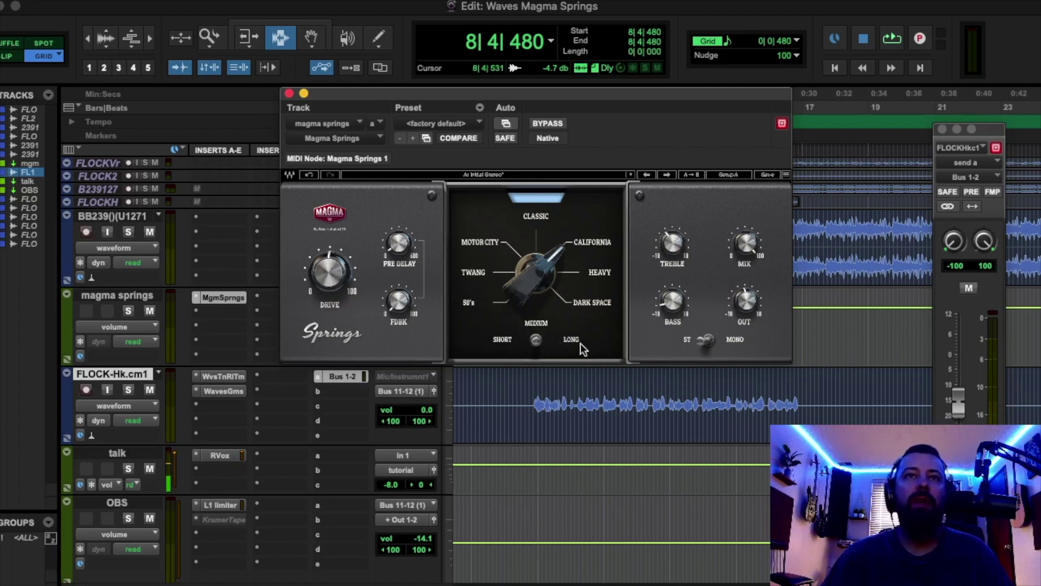
pyautogui.press('space')
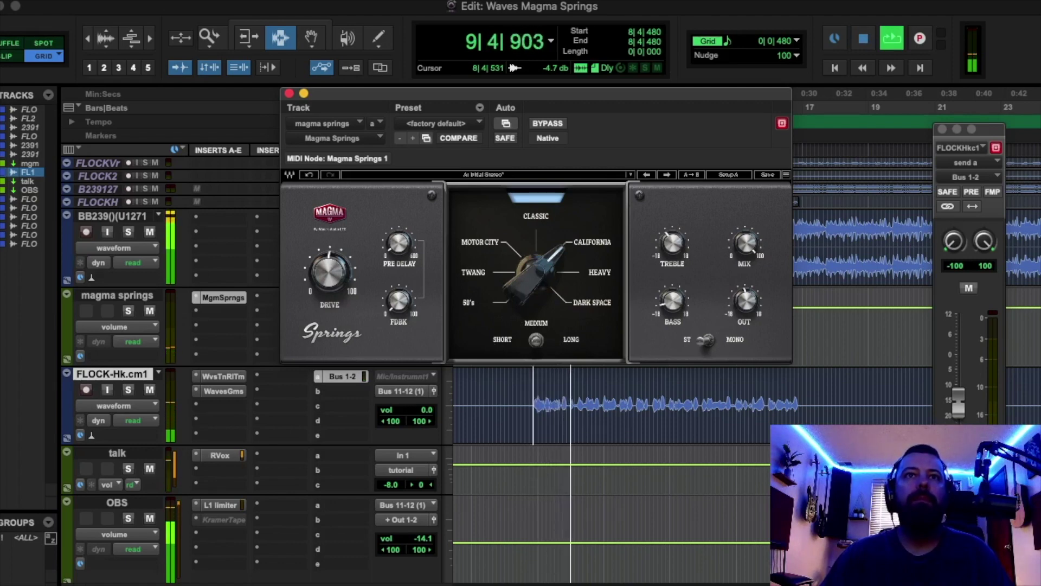
pyautogui.press('space')
# Set the spring decay to Short and audition it while adjusting the output level to about 1.2.
pyautogui.click(502, 339)
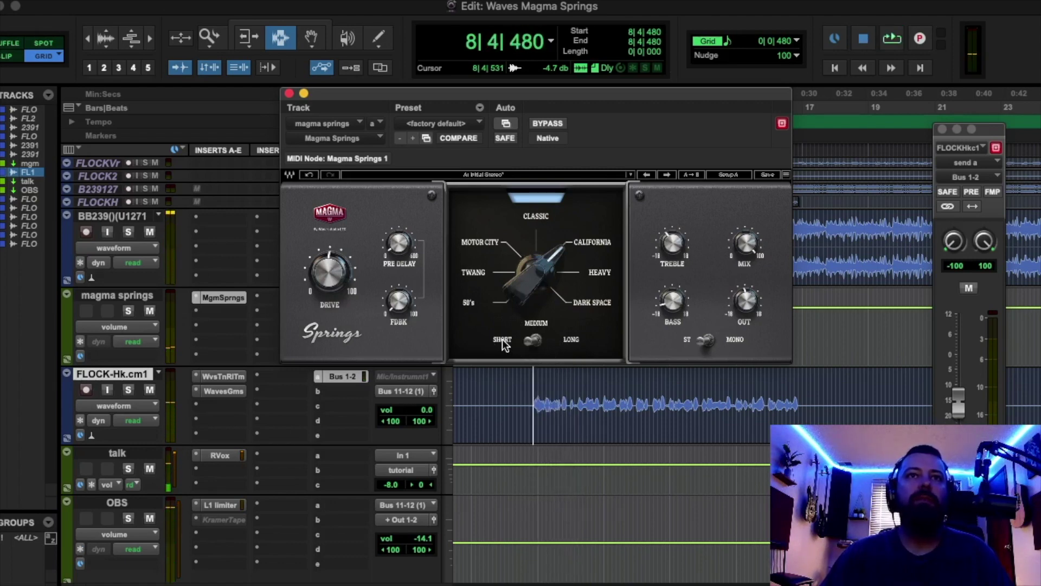
pyautogui.press('space')
pyautogui.moveTo(745, 300)
pyautogui.mouseDown()
pyautogui.moveTo(745, 277)
pyautogui.moveTo(744, 298)
pyautogui.mouseUp()
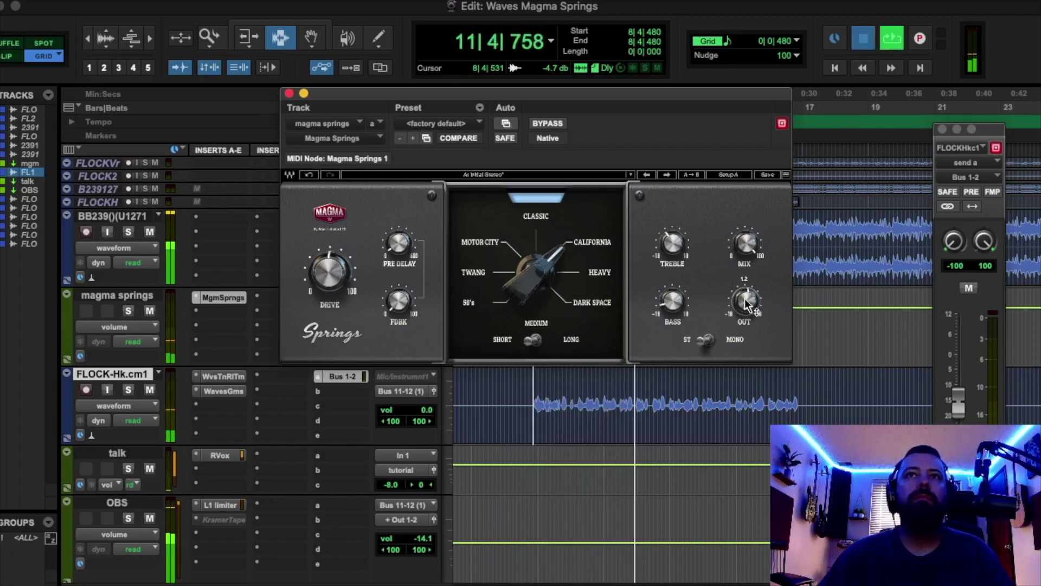
pyautogui.press('space')
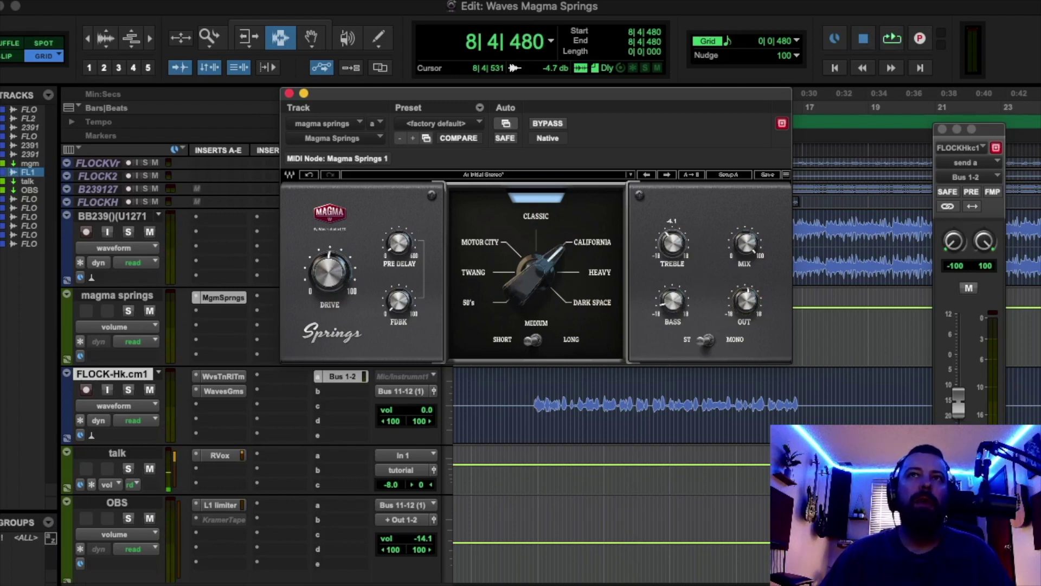
# Audition the Short decay while lowering the treble to about -16.1 and setting the output level to about 2.7.
pyautogui.moveTo(671, 243); pyautogui.dragTo(671, 249)
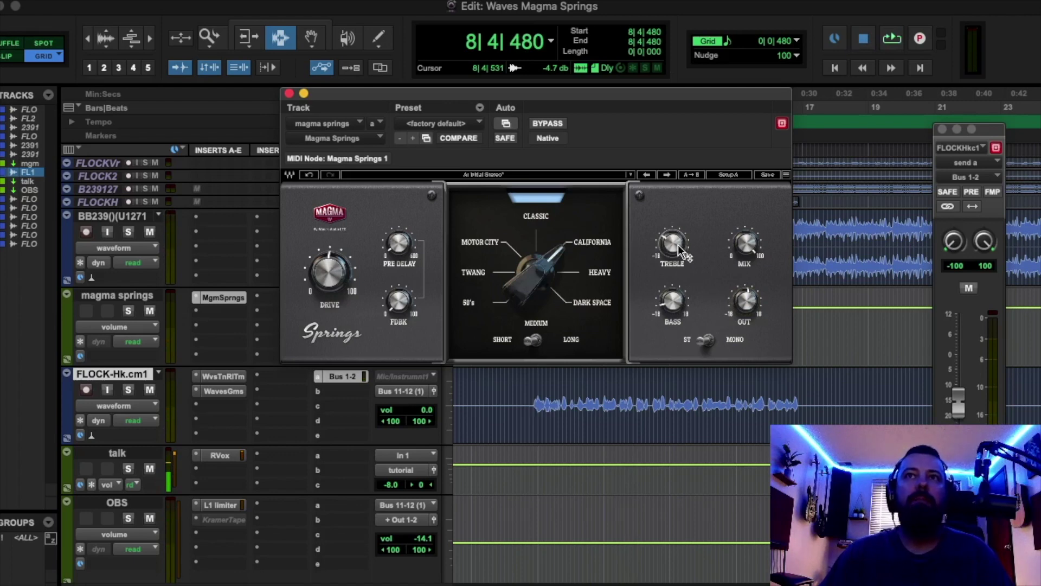
pyautogui.scroll(-2, 673, 239)
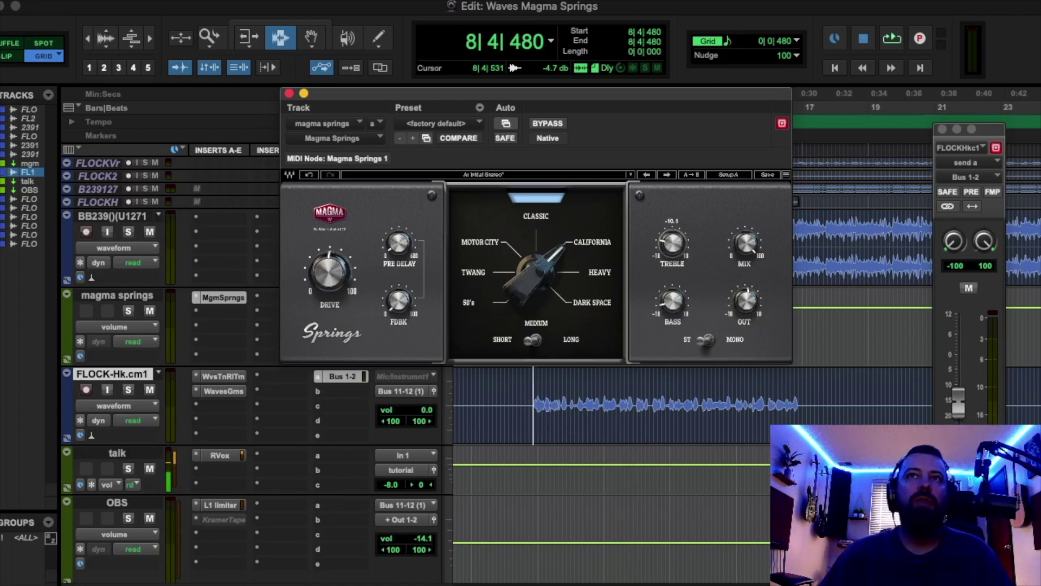
pyautogui.moveTo(672, 239); pyautogui.dragTo(673, 249)
pyautogui.press('space')
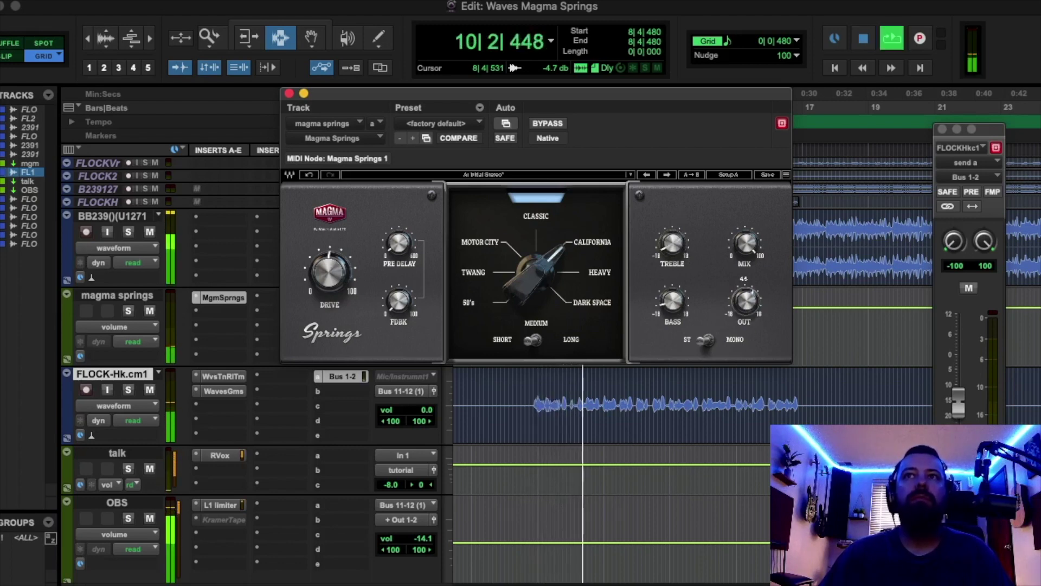
pyautogui.moveTo(665, 251); pyautogui.dragTo(665, 254)
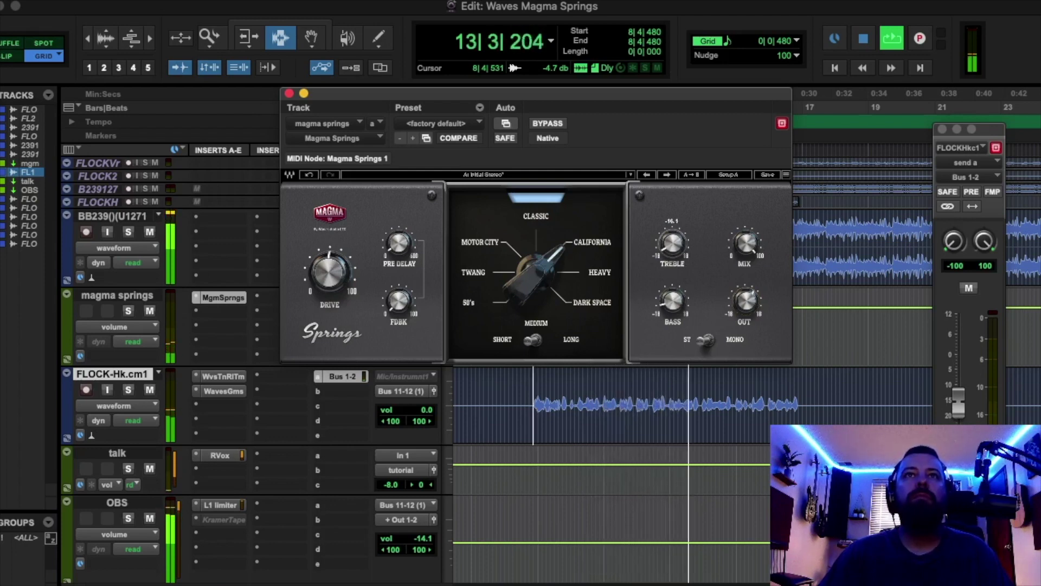
pyautogui.moveTo(740, 310); pyautogui.dragTo(740, 308)
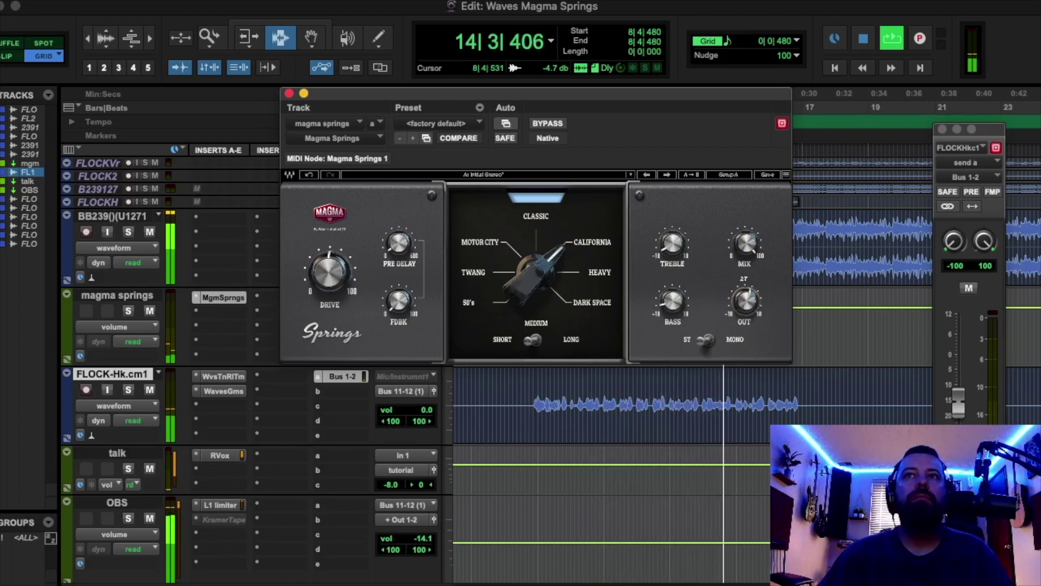
pyautogui.press('space')
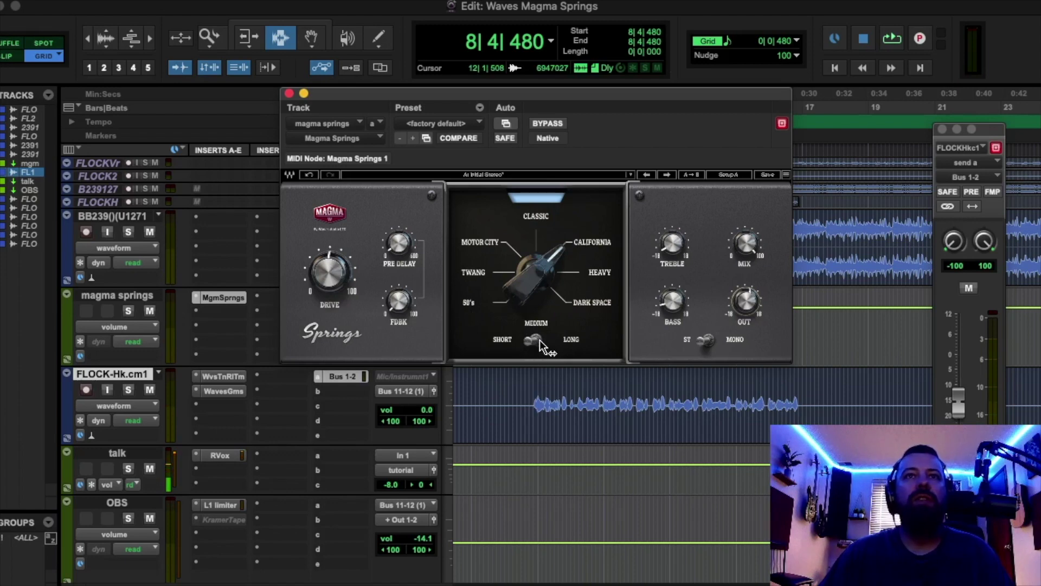
# Set the spring decay to Long and audition it while lowering the output level and setting the treble to about -11.6.
pyautogui.moveTo(533, 340); pyautogui.dragTo(550, 340)
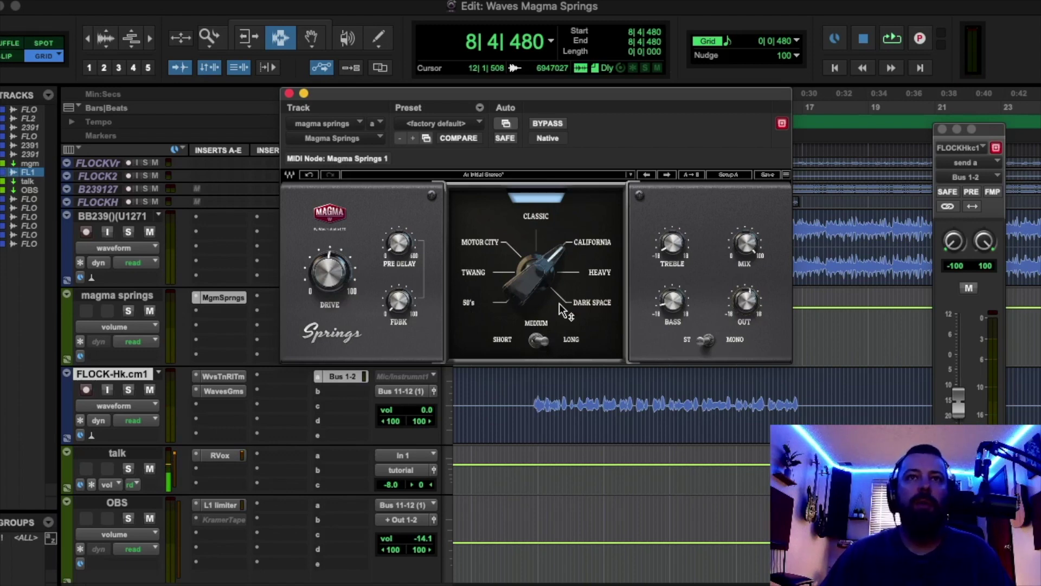
pyautogui.press('space')
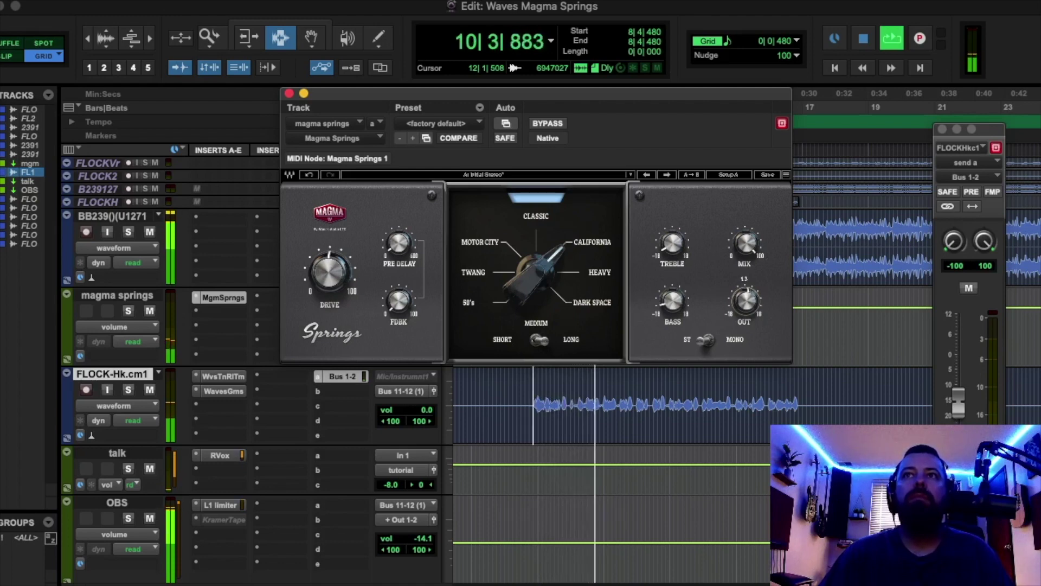
pyautogui.moveTo(746, 300); pyautogui.dragTo(746, 305)
pyautogui.moveTo(673, 248); pyautogui.dragTo(672, 232)
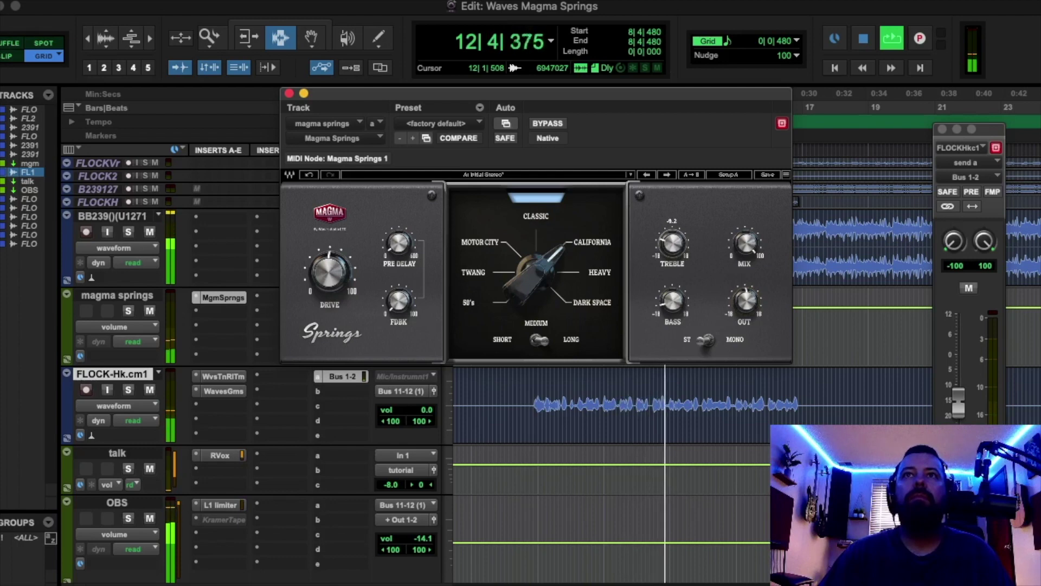
pyautogui.press('space')
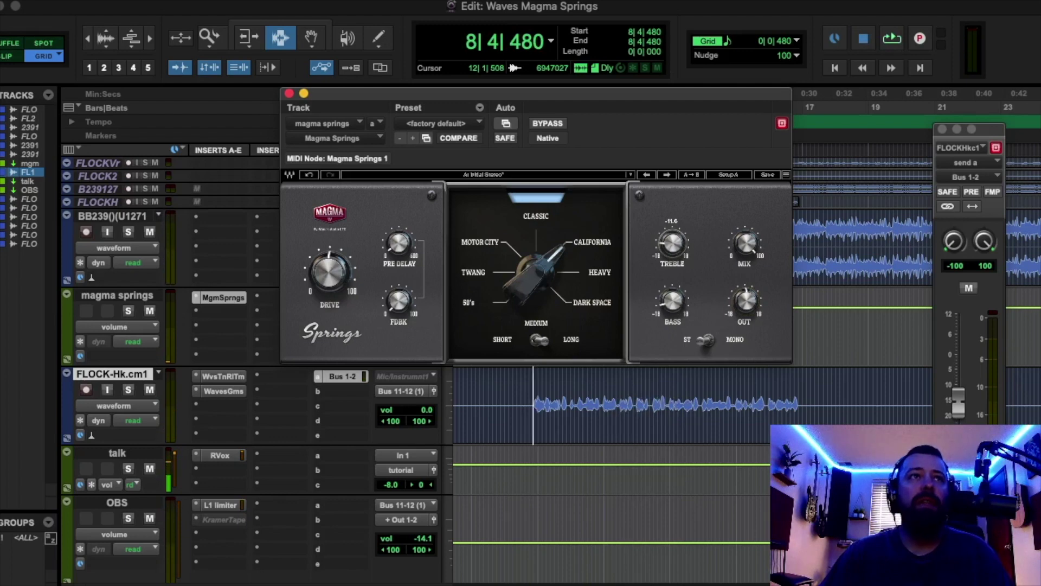
# Readjust the reverb's treble and audition the Long decay again, stopping playback at the end.
pyautogui.moveTo(675, 234); pyautogui.dragTo(672, 230)
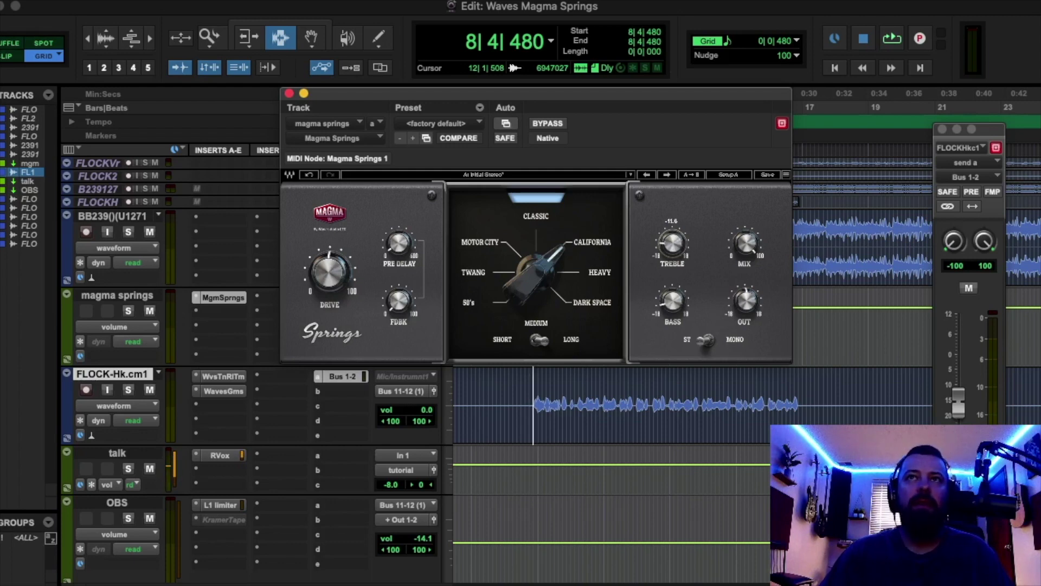
pyautogui.moveTo(673, 230); pyautogui.dragTo(673, 227)
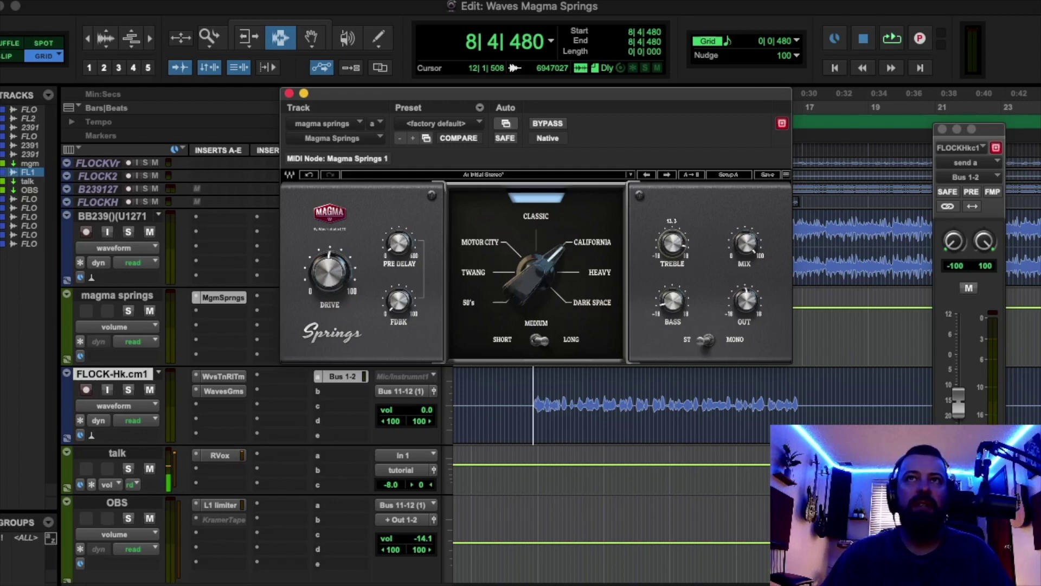
pyautogui.press('space')
pyautogui.moveTo(673, 244)
pyautogui.mouseDown()
pyautogui.moveTo(672, 282)
pyautogui.moveTo(679, 241)
pyautogui.mouseUp()
pyautogui.press('space')
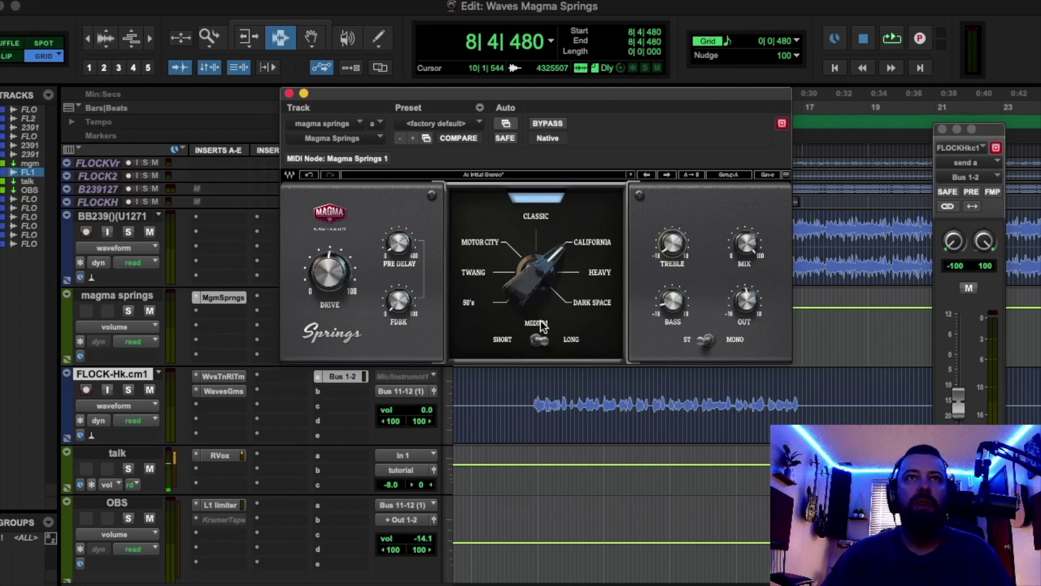
# Select the vocal passage on the FLOCK-Hk.cm1 track from 8|4|000 to 17|2|480 and return the spring decay to Medium.
pyautogui.moveTo(530, 402); pyautogui.dragTo(816, 416)
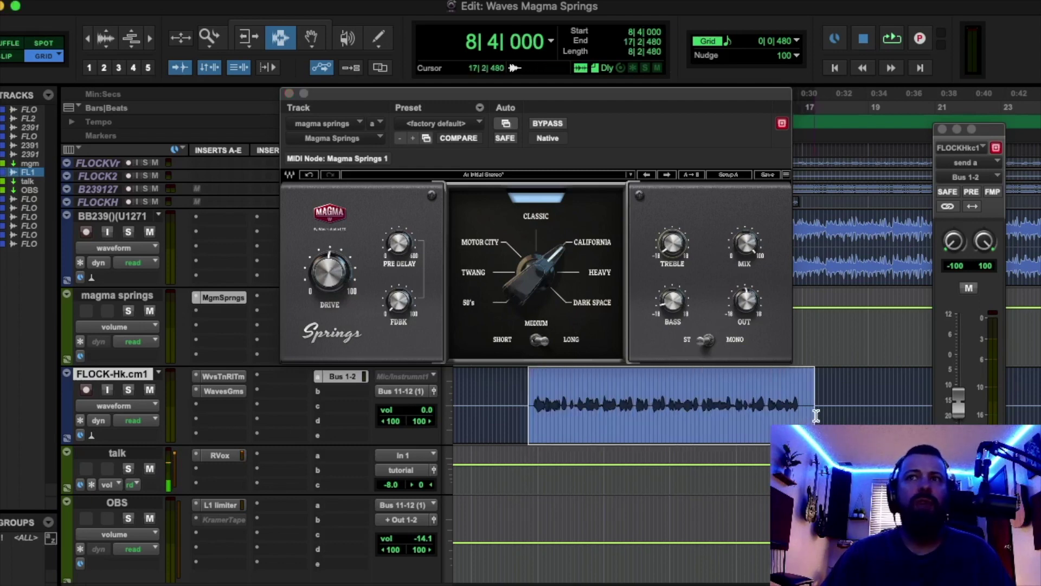
pyautogui.keyDown('shift'); pyautogui.moveTo(562, 407); pyautogui.dragTo(529, 406); pyautogui.keyUp('shift')
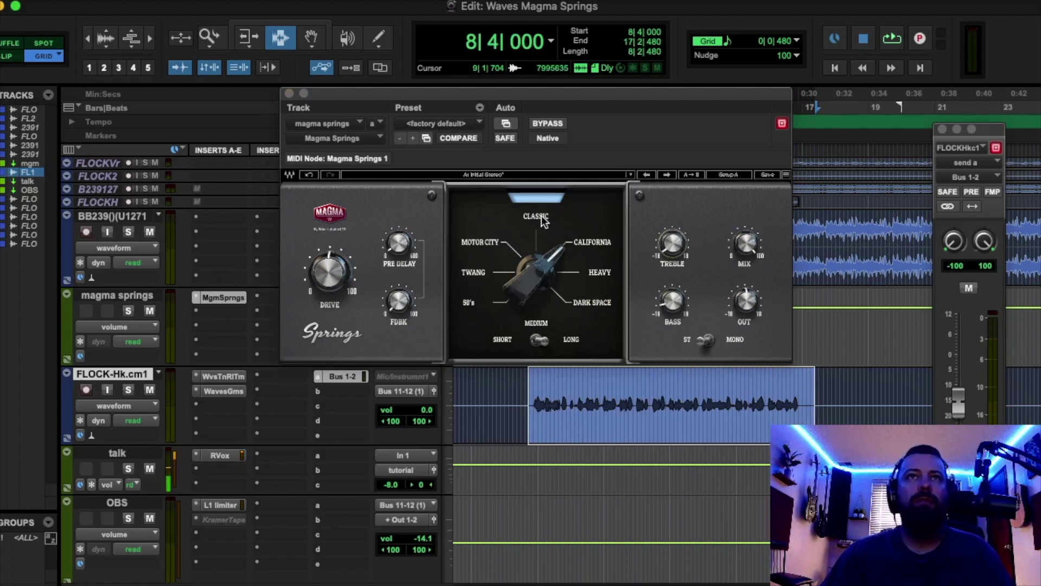
pyautogui.click(540, 340)
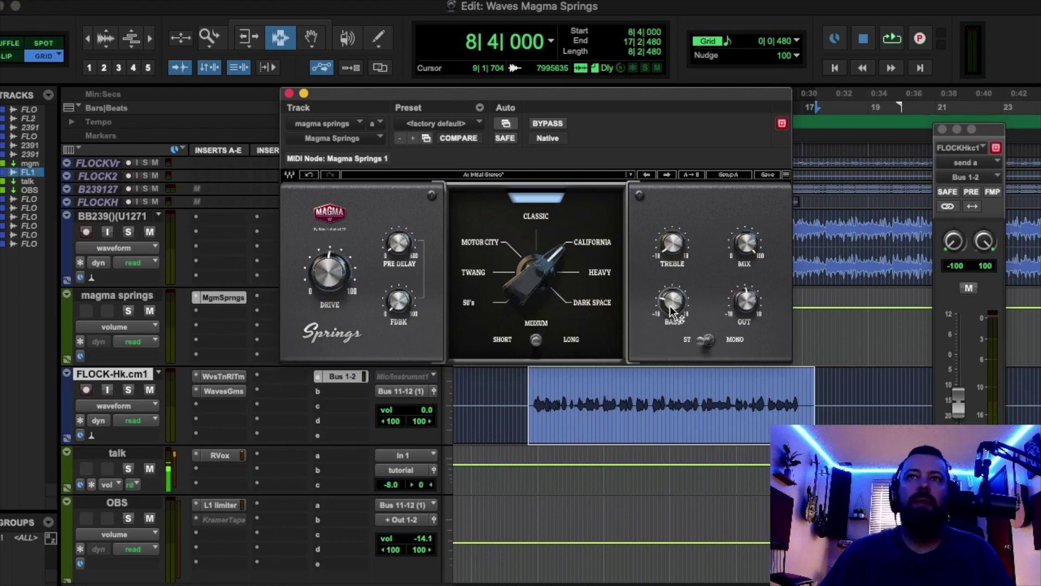
# Adjust the reverb's bass and audition the selected passage while raising the bass to about 11.2.
pyautogui.moveTo(671, 304); pyautogui.dragTo(670, 295)
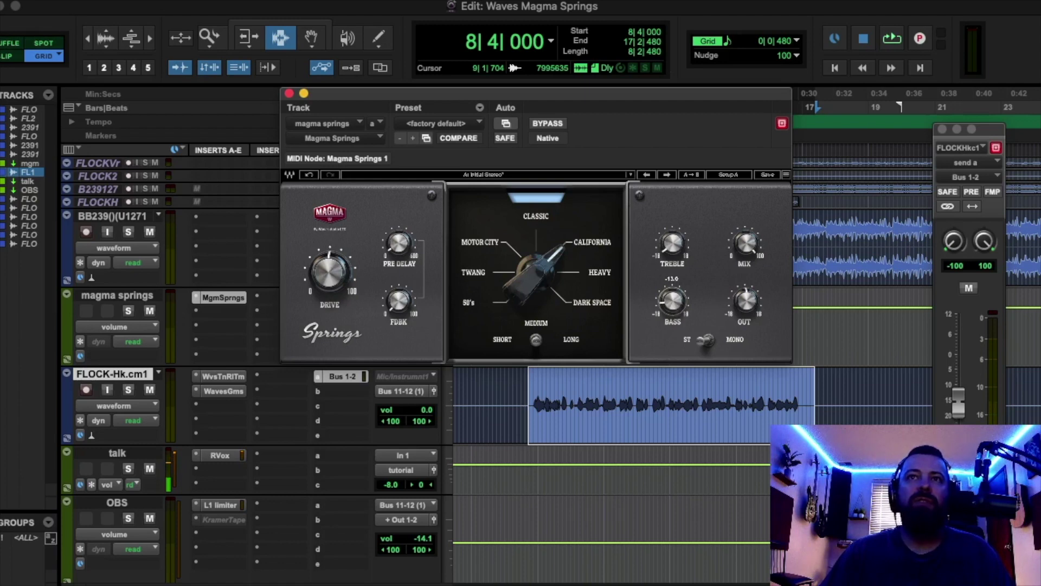
pyautogui.moveTo(673, 301); pyautogui.dragTo(673, 298)
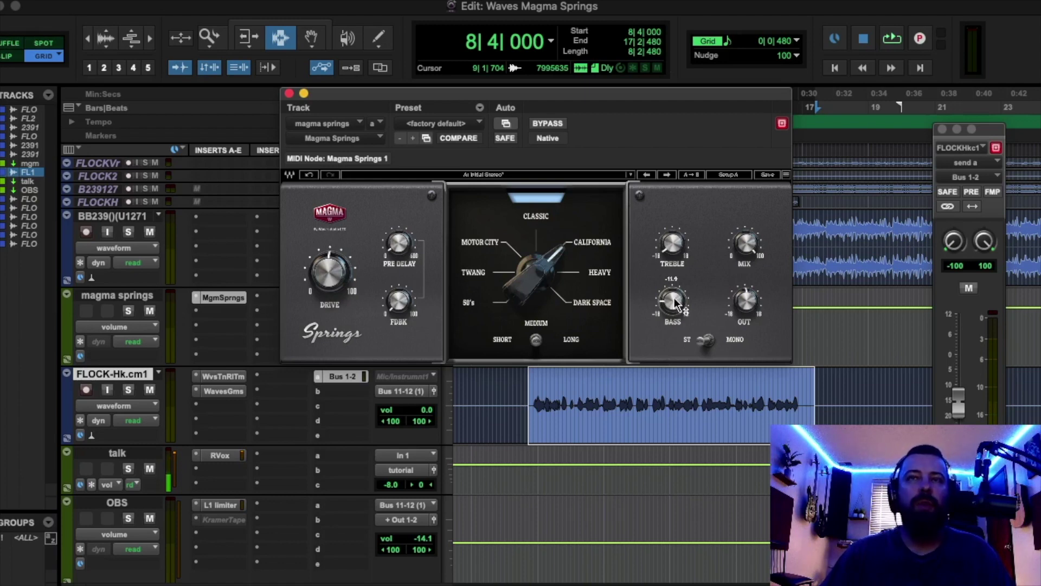
pyautogui.press('space')
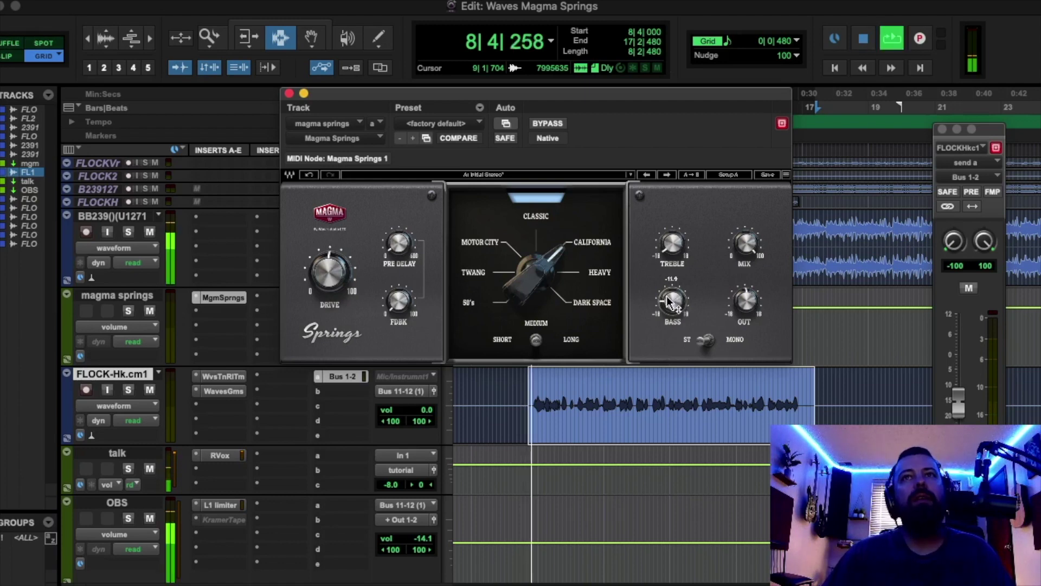
pyautogui.moveTo(666, 295); pyautogui.dragTo(666, 234)
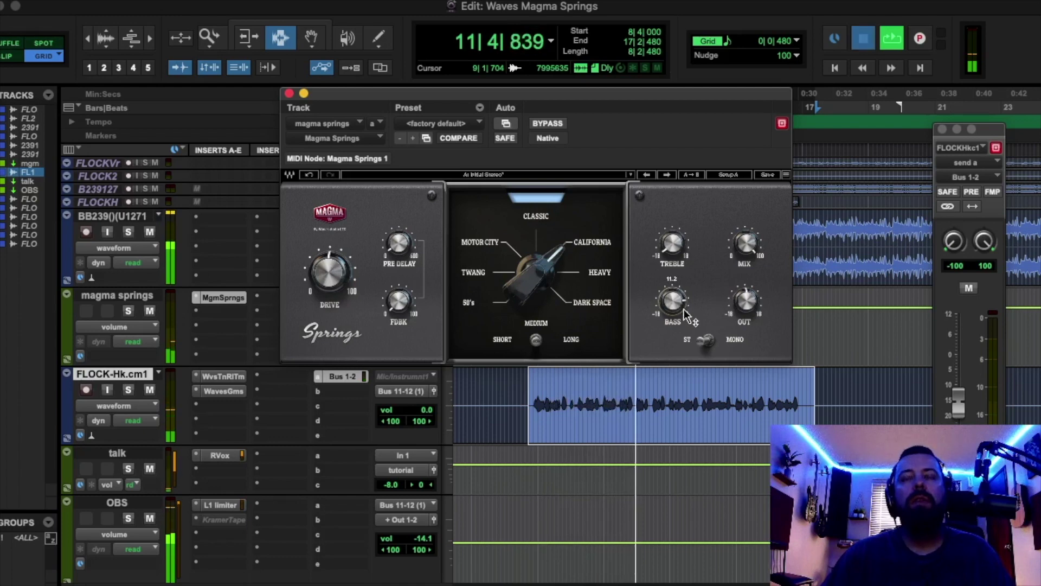
pyautogui.press('space')
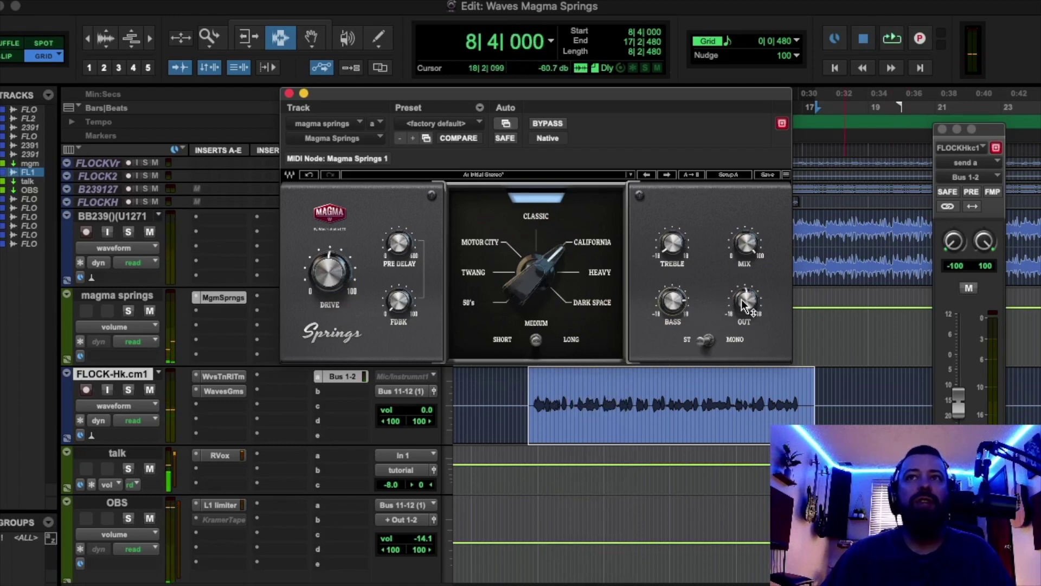
# Audition the boosted bass while lowering the output level to about -6.4 and adjusting the treble.
pyautogui.moveTo(741, 298); pyautogui.dragTo(757, 311)
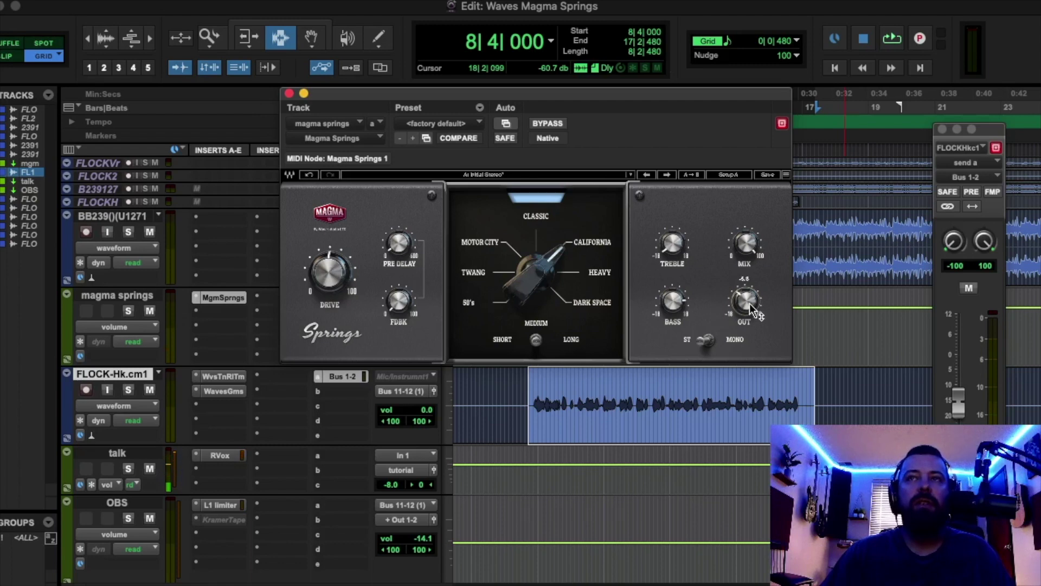
pyautogui.press('space')
pyautogui.moveTo(740, 301); pyautogui.dragTo(741, 310)
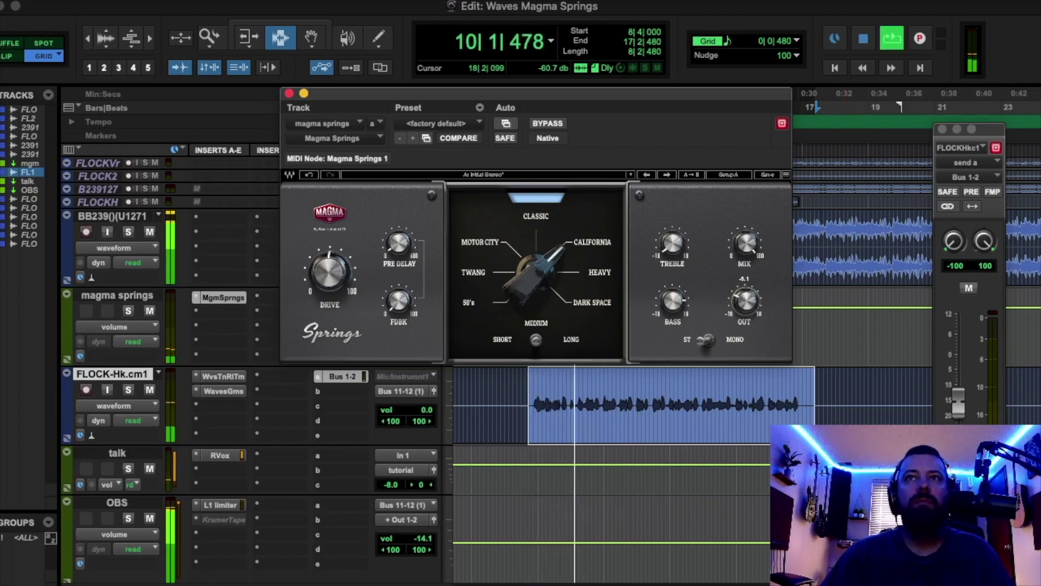
pyautogui.moveTo(672, 238); pyautogui.dragTo(672, 244)
pyautogui.moveTo(748, 296); pyautogui.dragTo(751, 297)
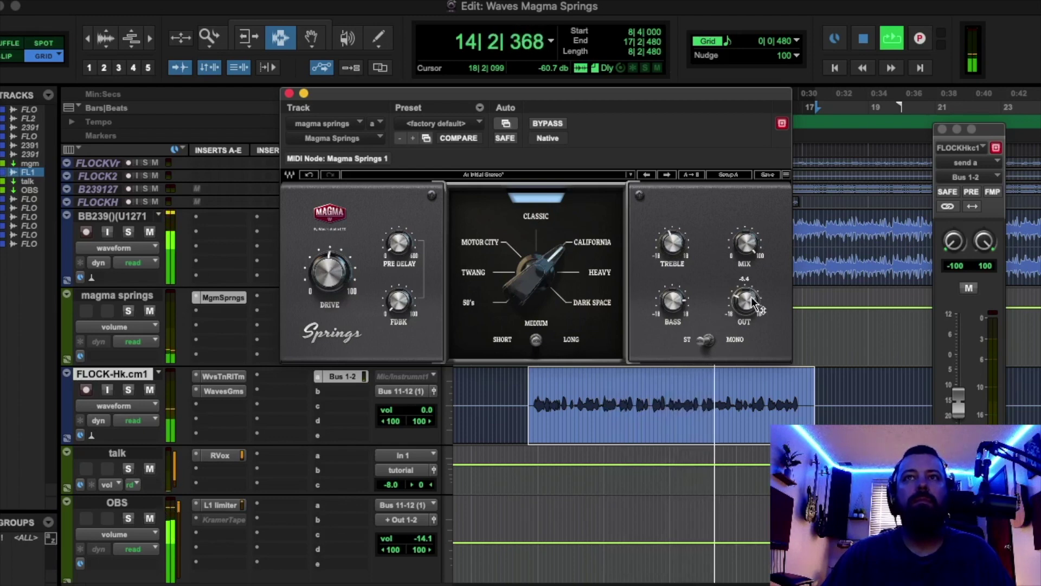
pyautogui.press('space')
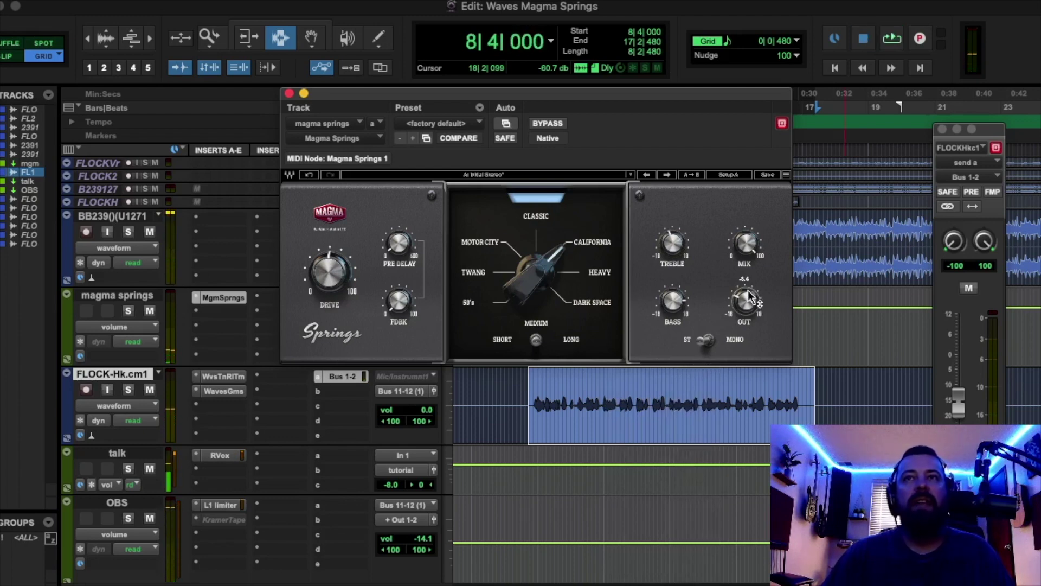
# Lower the reverb's bass and audition the passage while setting the output level to about -0.6.
pyautogui.moveTo(671, 298); pyautogui.dragTo(671, 312)
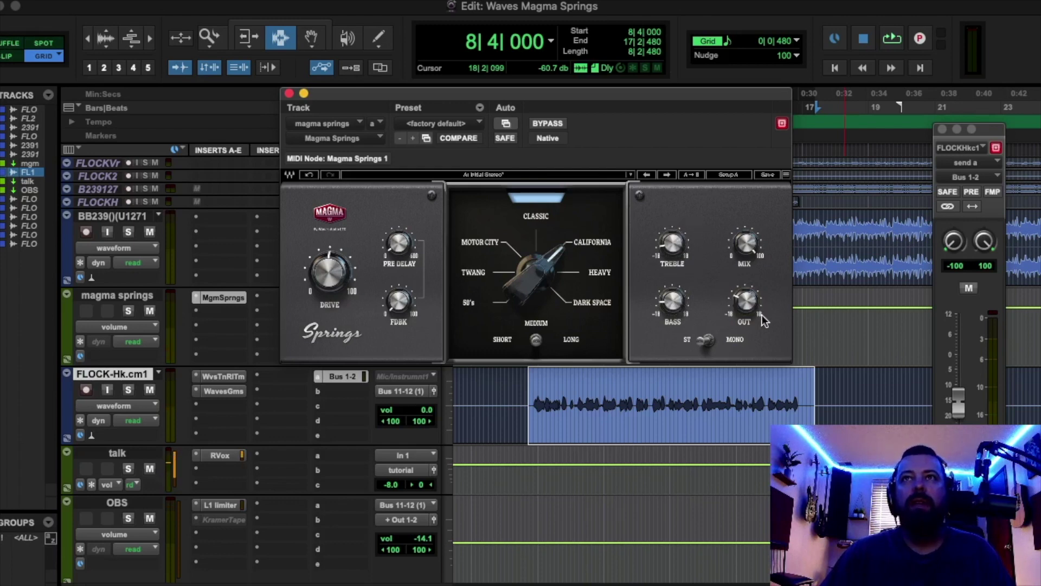
pyautogui.press('space')
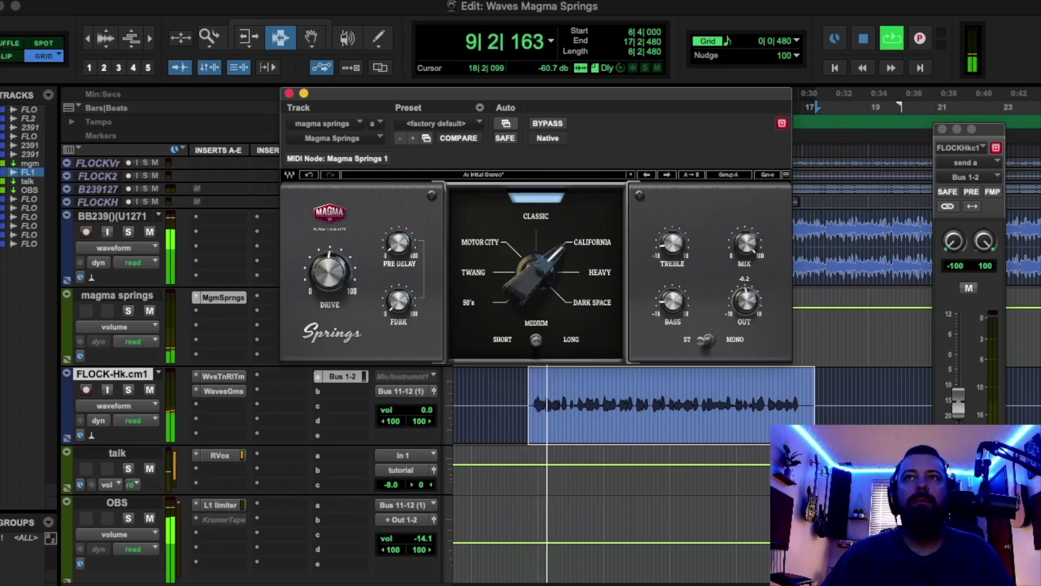
pyautogui.press('space')
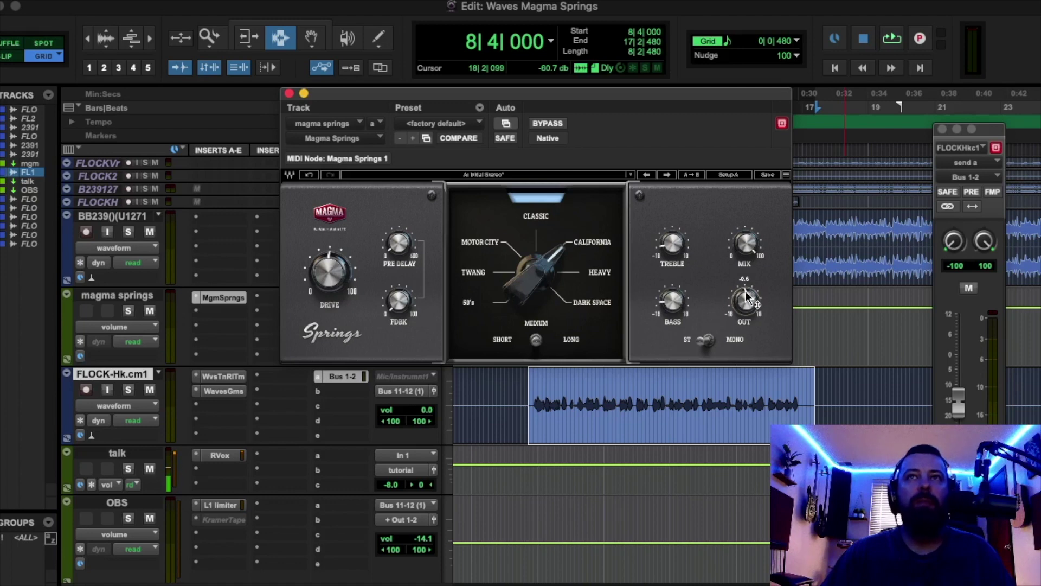
# Audition the selected vocal passage while setting the reverb's treble to about -1.2.
pyautogui.moveTo(666, 241)
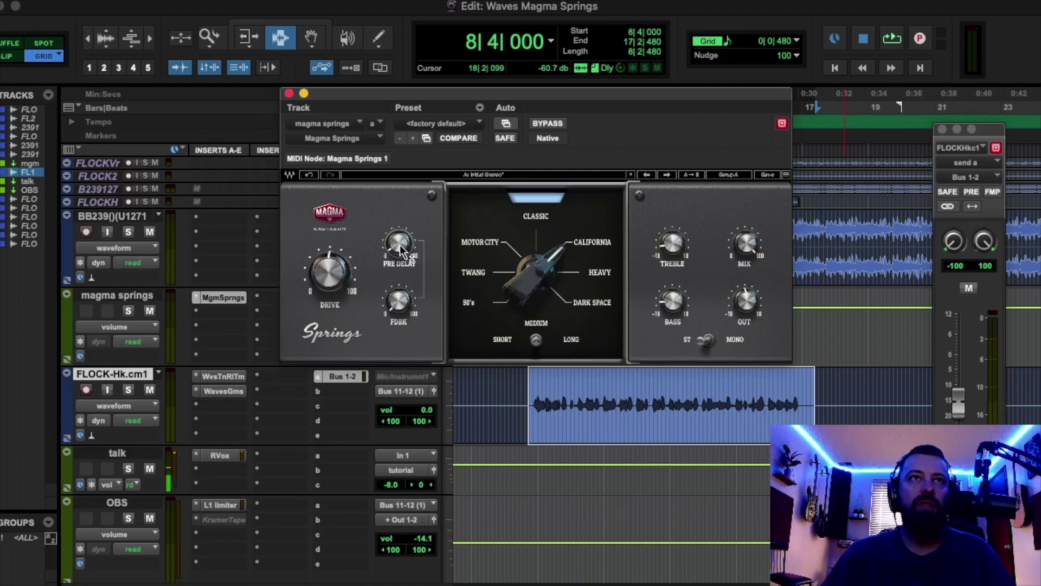
pyautogui.press('space')
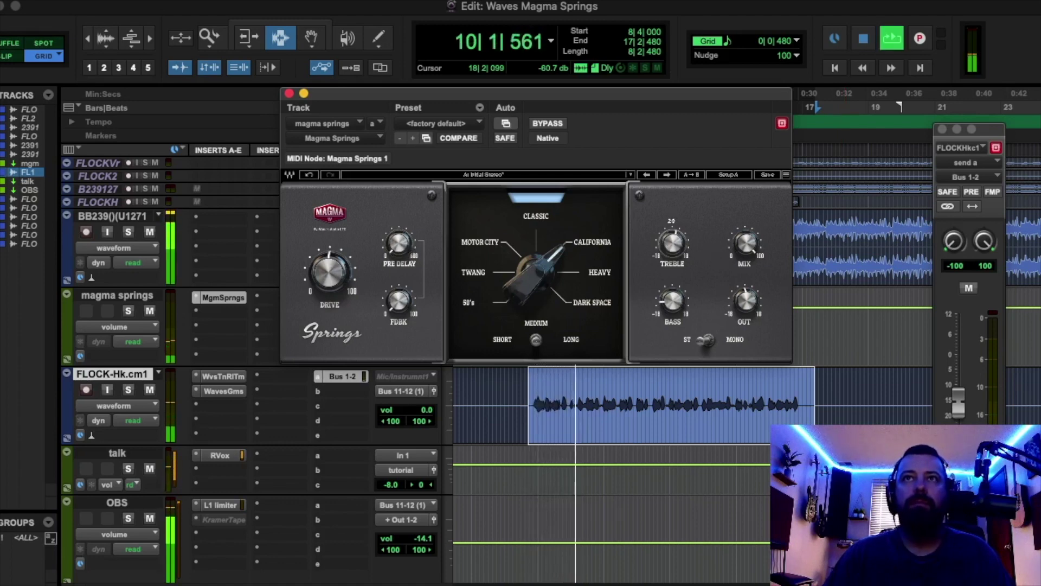
pyautogui.moveTo(671, 244); pyautogui.dragTo(671, 255)
pyautogui.press('space')
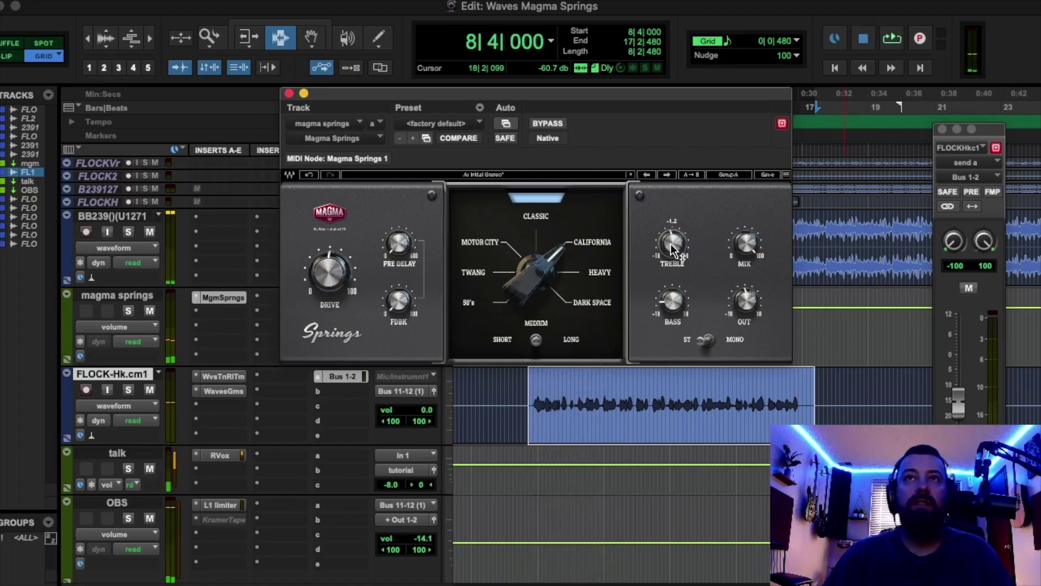
# Audition the selected passage while lowering the reverb's drive and setting the output level to about -1.3.
pyautogui.press('space')
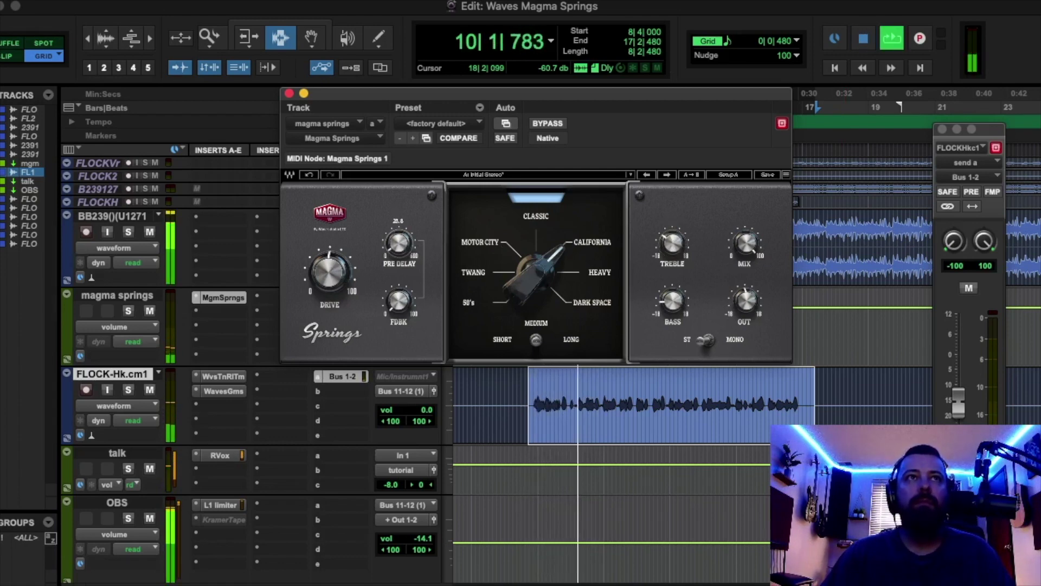
pyautogui.moveTo(329, 271); pyautogui.dragTo(329, 286)
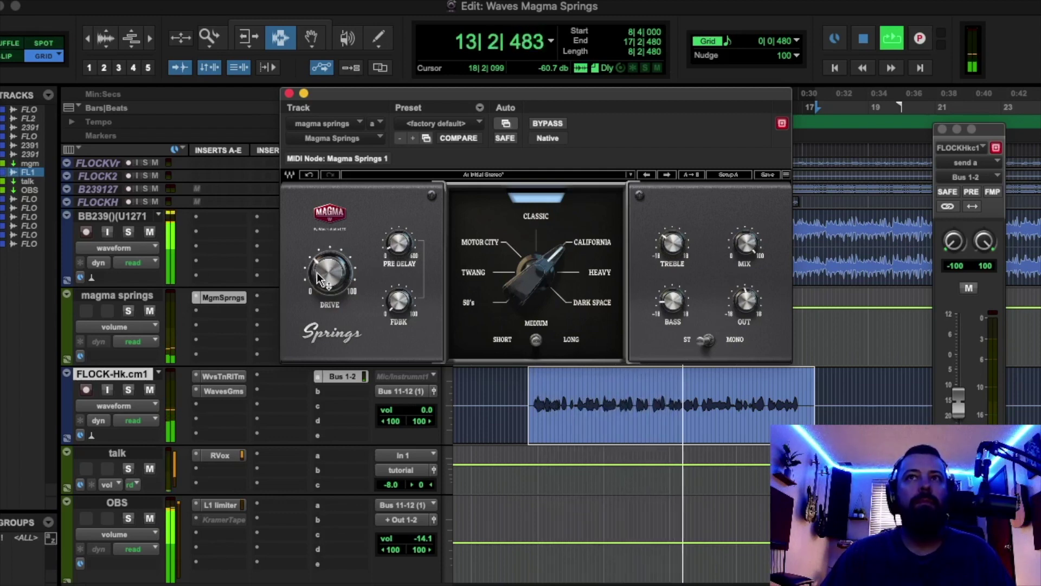
pyautogui.moveTo(744, 301); pyautogui.dragTo(746, 304)
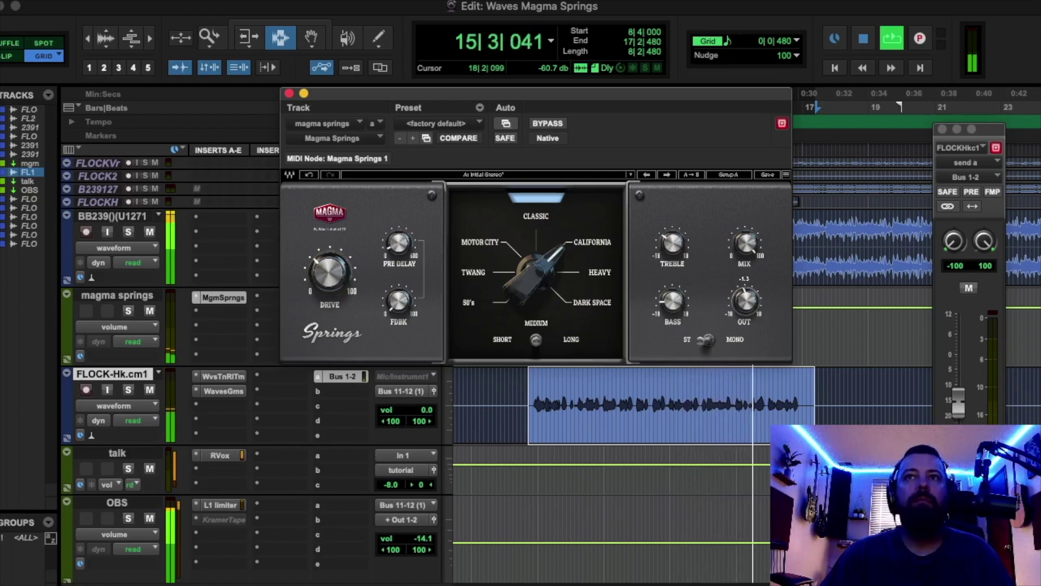
pyautogui.press('space')
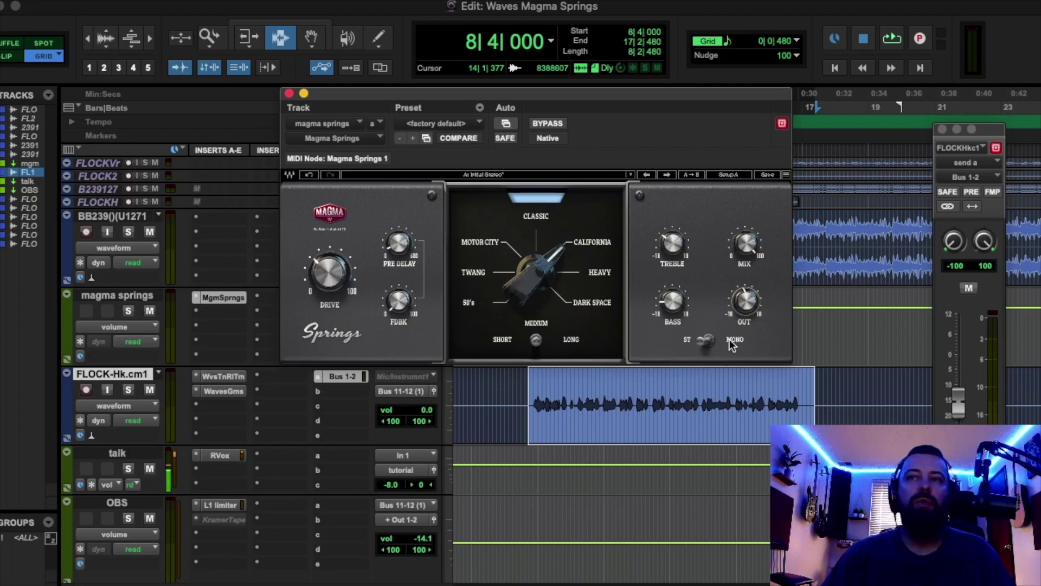
# Audition the selected passage with the reverb switched to mono, and return it to stereo.
pyautogui.press('space')
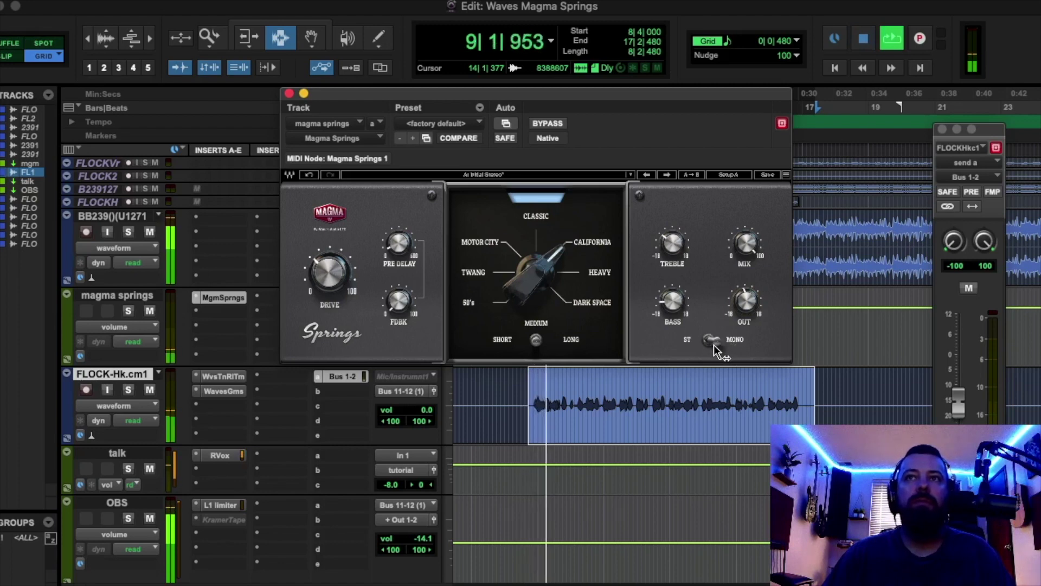
pyautogui.press('space')
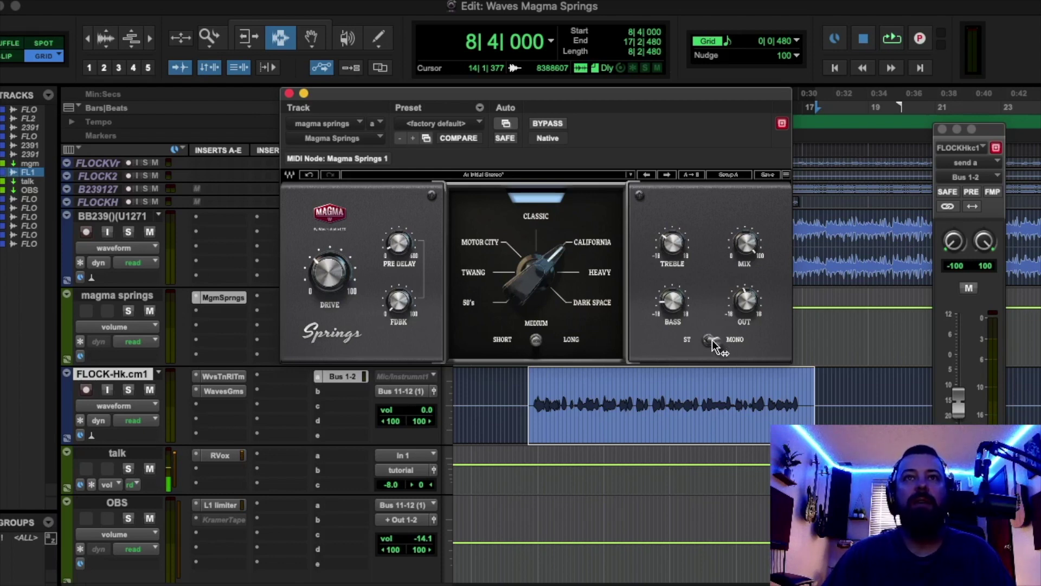
pyautogui.press('space')
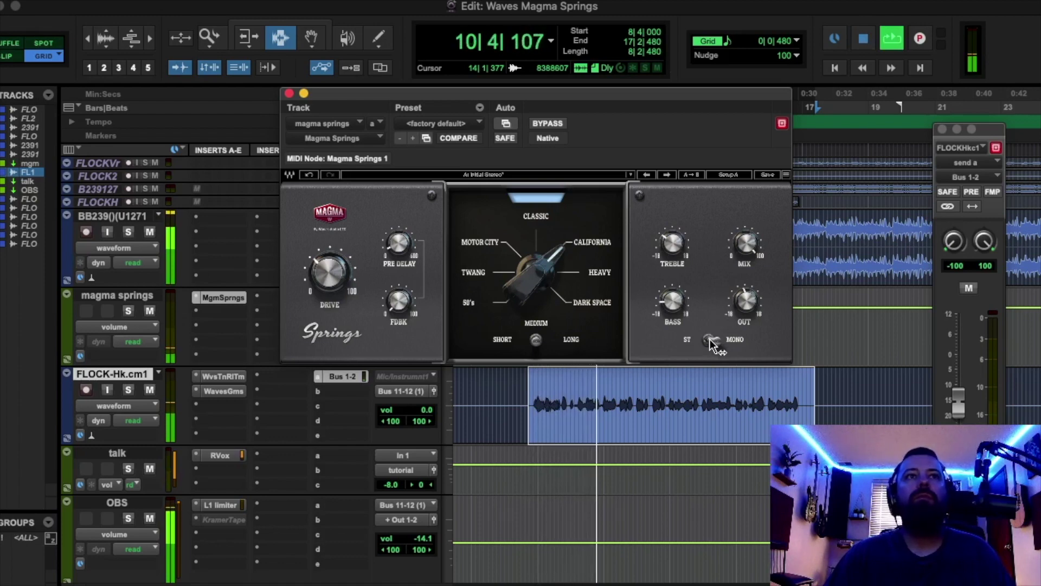
pyautogui.press('space')
pyautogui.click(710, 339)
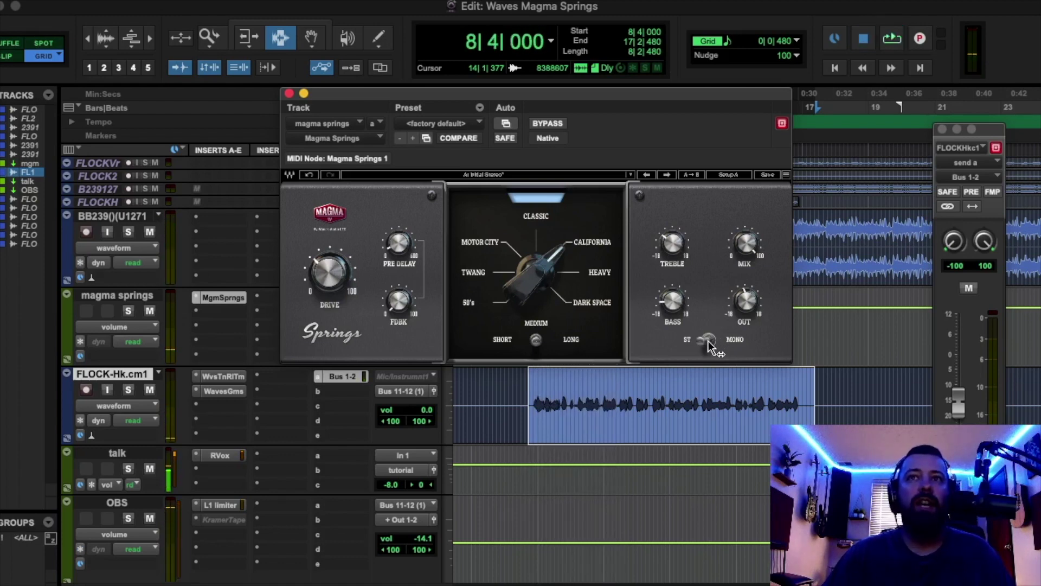
# Audition the passage in stereo while lowering the reverb's output level to about -2.9.
pyautogui.press('space')
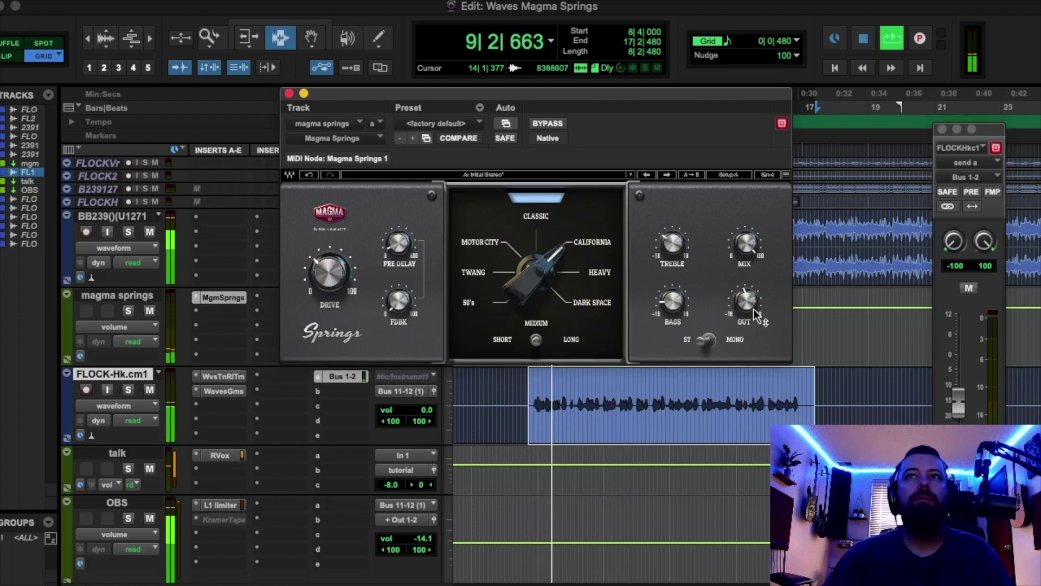
pyautogui.moveTo(751, 307)
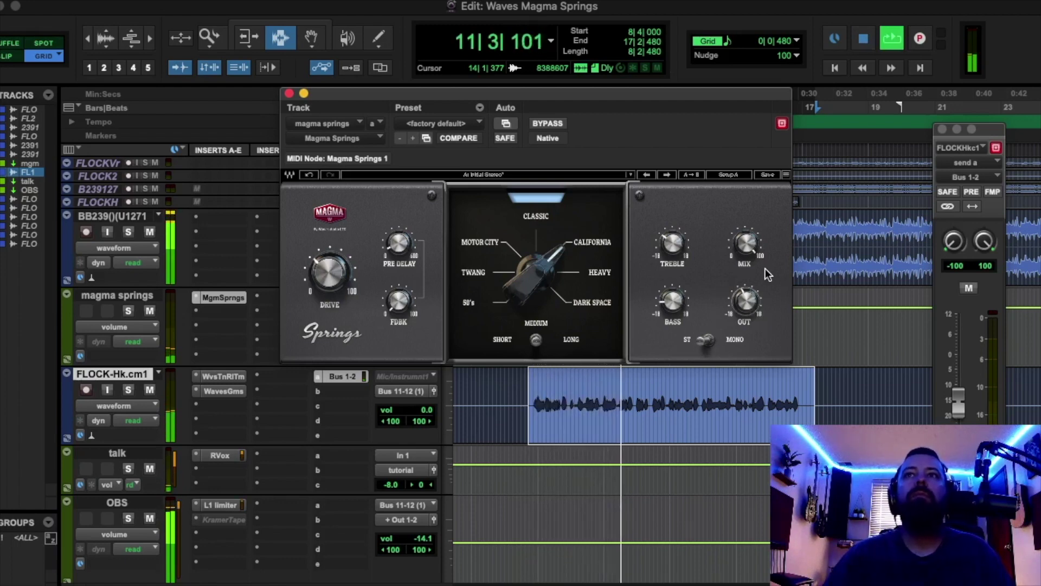
pyautogui.moveTo(746, 301); pyautogui.dragTo(747, 308)
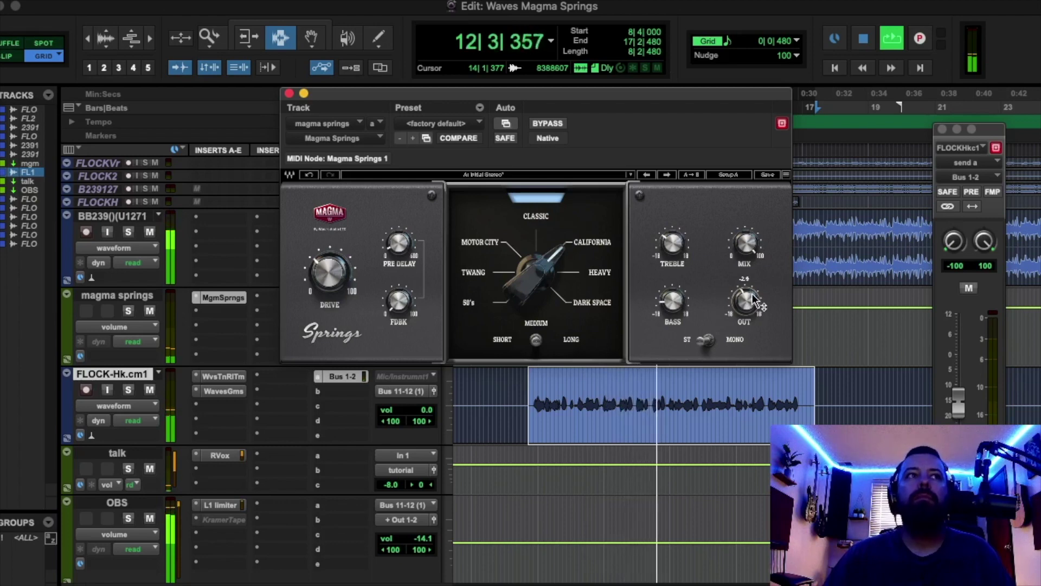
pyautogui.press('space')
# Move Magma Springs to the second insert slot of the magma springs track and insert the stereo DeEsser ahead of it.
pyautogui.click(219, 312)
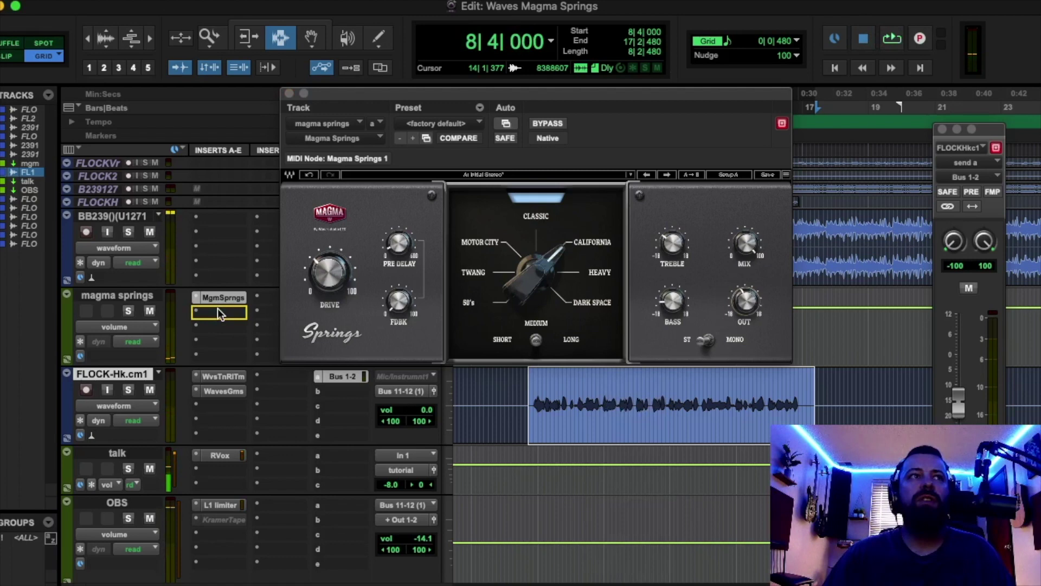
pyautogui.moveTo(219, 314); pyautogui.dragTo(217, 309)
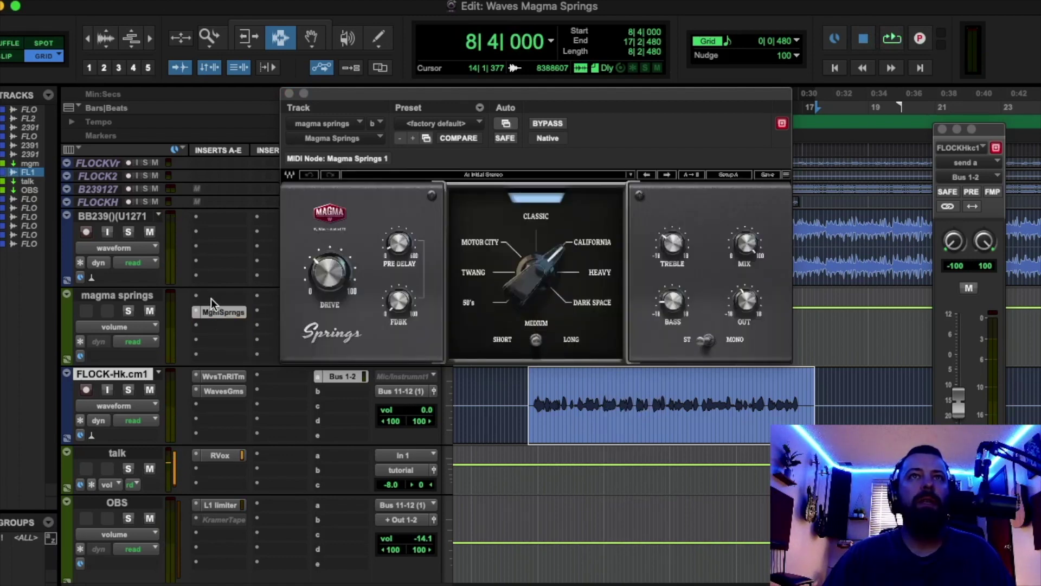
pyautogui.click(210, 298)
pyautogui.moveTo(278, 297)
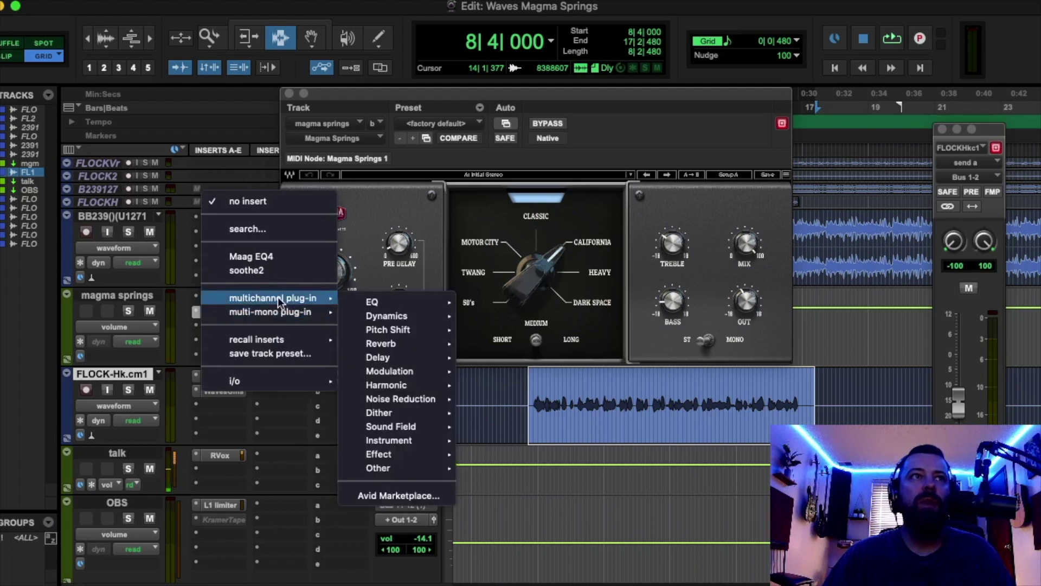
pyautogui.moveTo(409, 314)
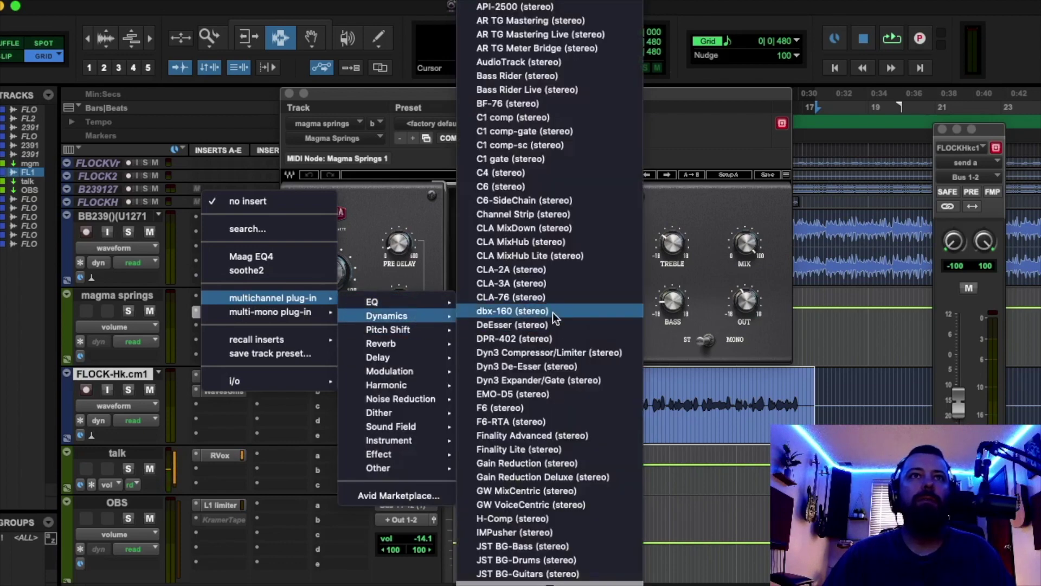
pyautogui.press('Escape')
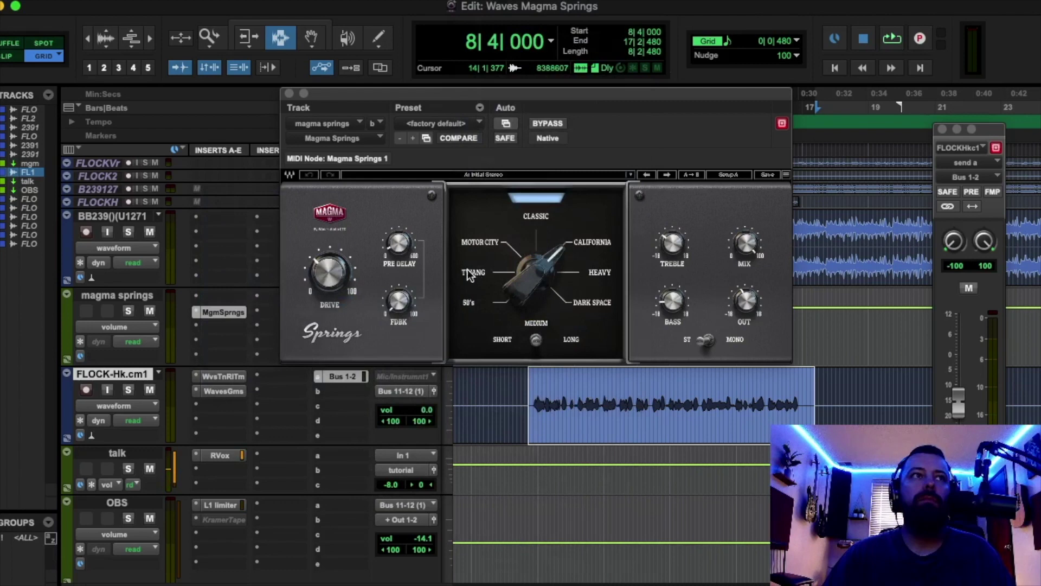
# Audition the passage while lowering the DeEsser's threshold to about -51.8, and close the DeEsser window.
pyautogui.press('space')
pyautogui.moveTo(421, 204); pyautogui.dragTo(418, 306)
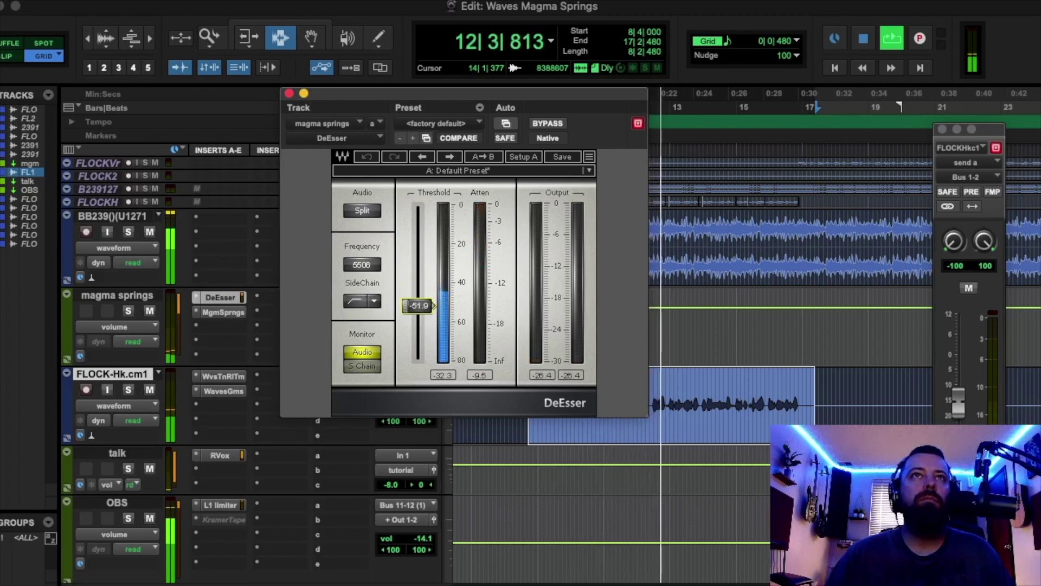
pyautogui.moveTo(418, 306); pyautogui.dragTo(418, 305)
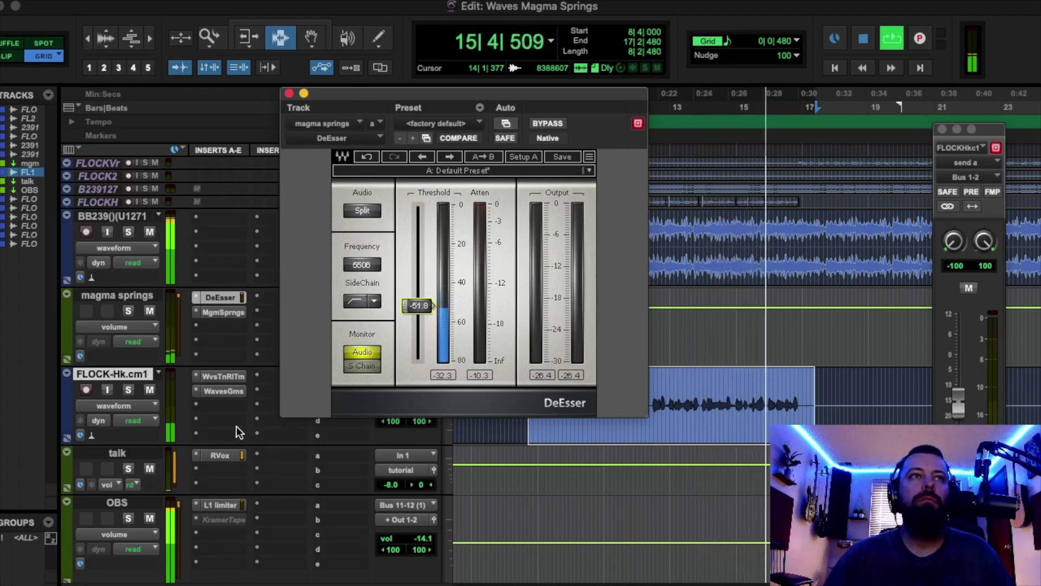
pyautogui.click(288, 94)
pyautogui.press('space')
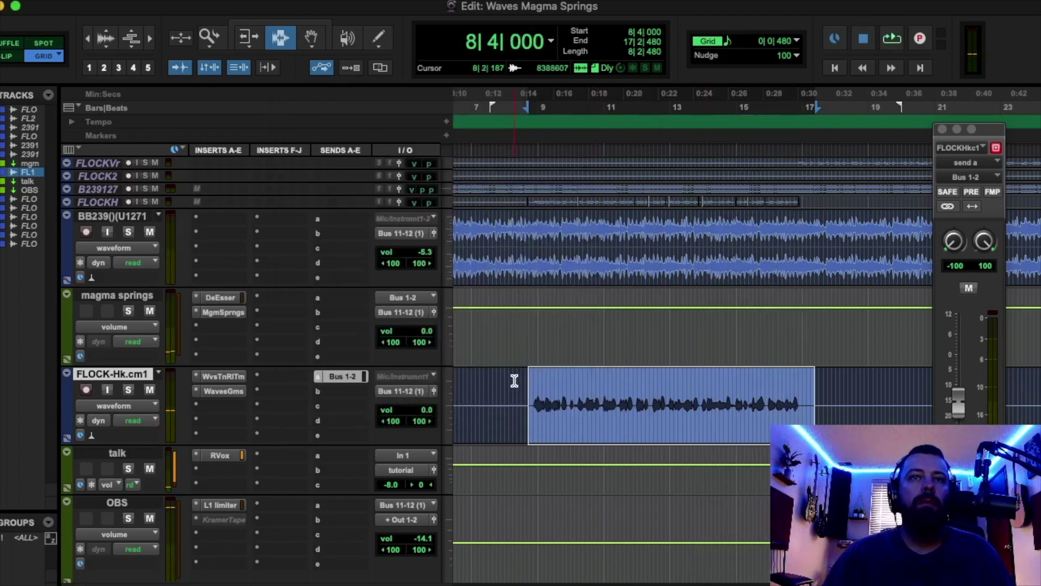
# Place the playback start at 8|4|480 on the FLOCK-Hk.cm1 track and reopen the Magma Springs window.
pyautogui.moveTo(518, 379); pyautogui.dragTo(836, 380)
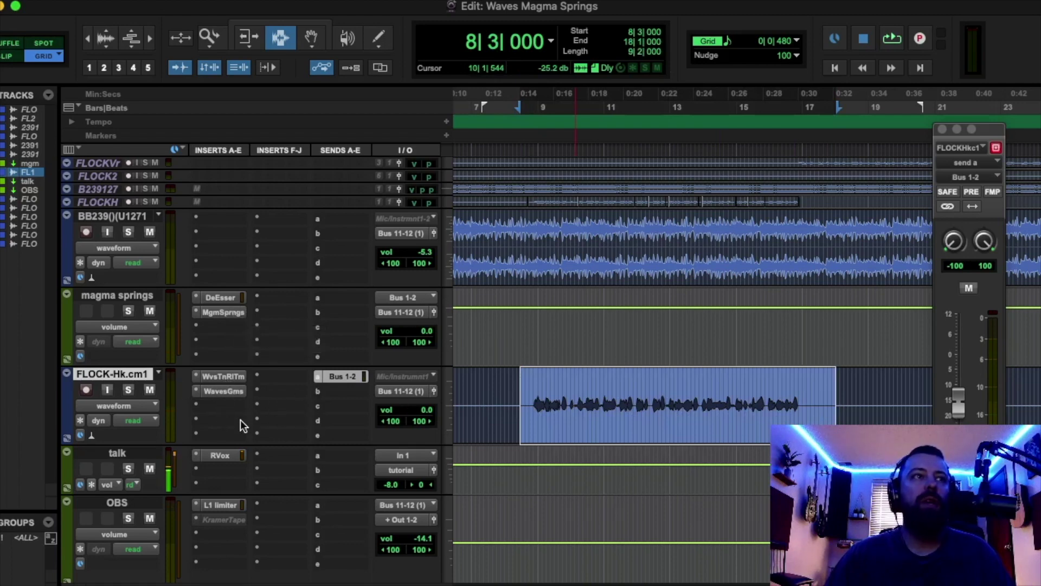
pyautogui.click(538, 362)
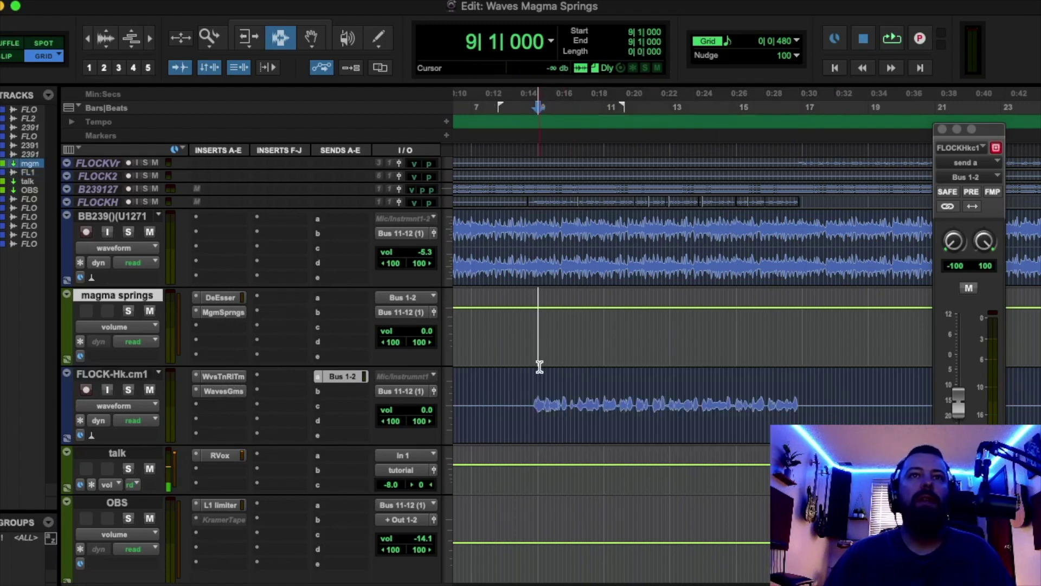
pyautogui.click(534, 373)
pyautogui.click(223, 312)
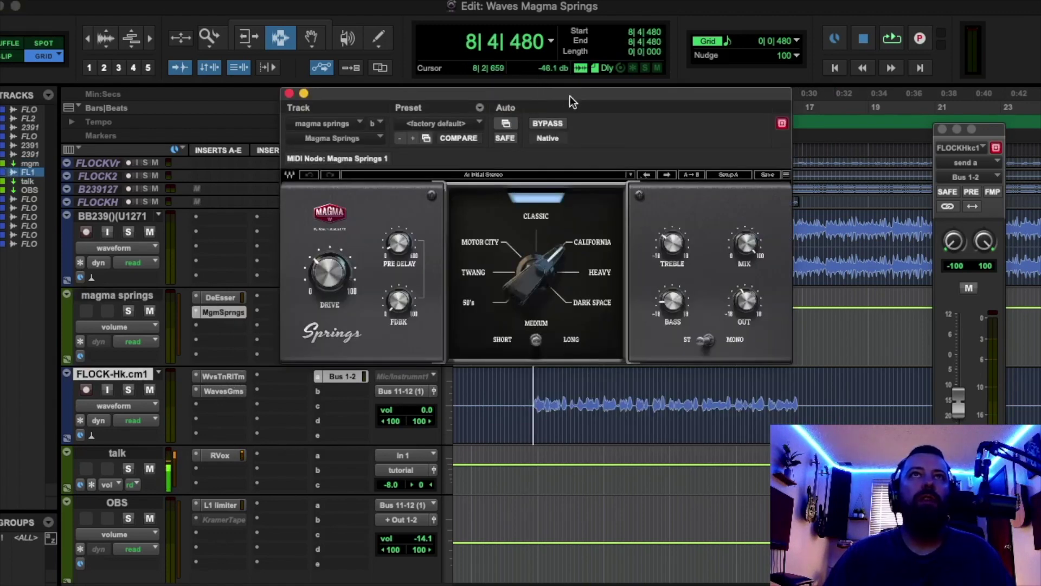
pyautogui.moveTo(570, 98); pyautogui.dragTo(567, 98)
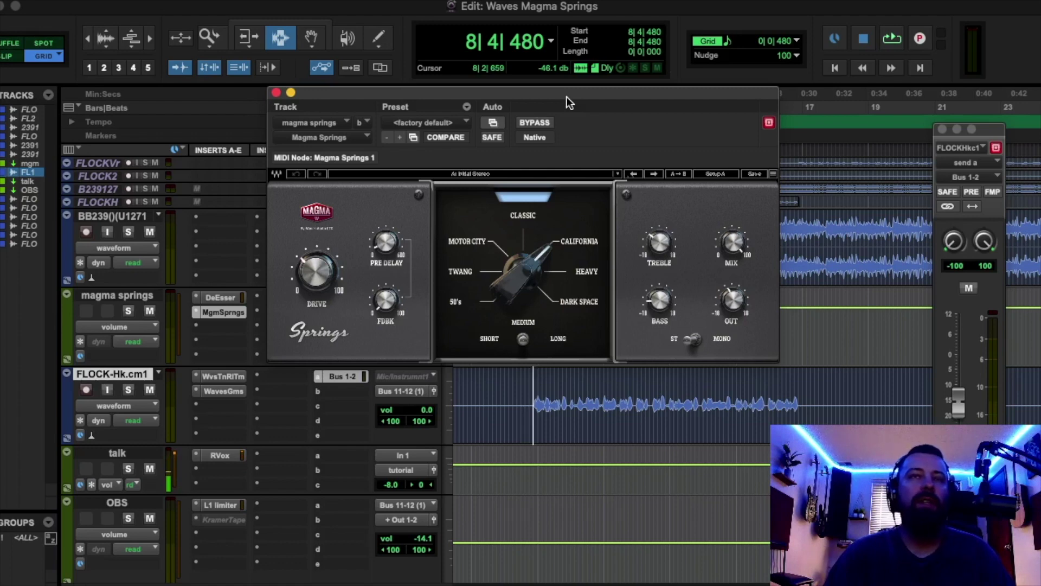
# Lower the reverb's bass to about -13.6 and adjust its treble, auditioning the vocal while reducing the output level.
pyautogui.moveTo(660, 300); pyautogui.dragTo(660, 324)
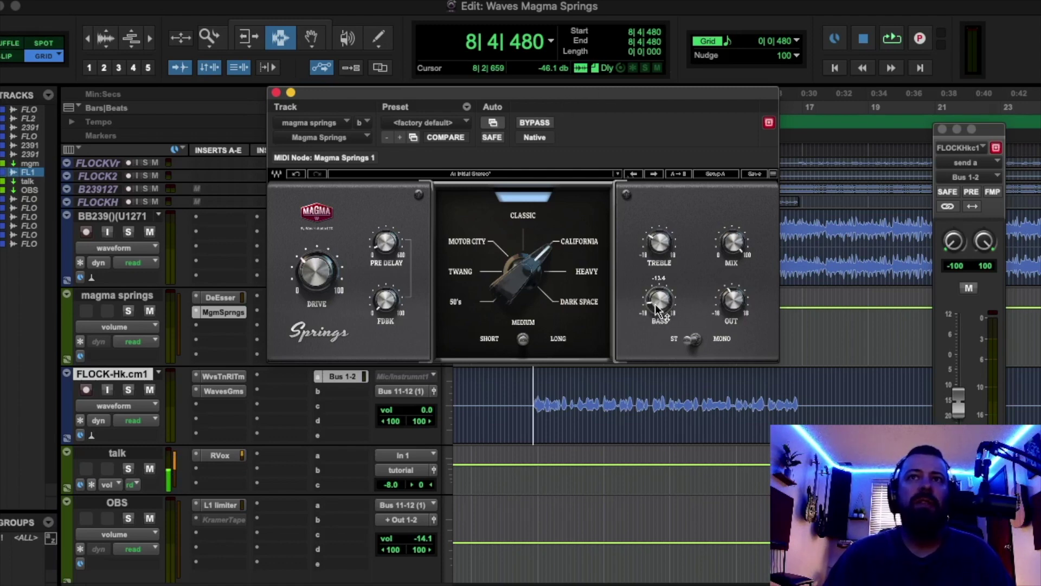
pyautogui.moveTo(659, 242)
pyautogui.mouseDown()
pyautogui.moveTo(660, 253)
pyautogui.moveTo(673, 250)
pyautogui.mouseUp()
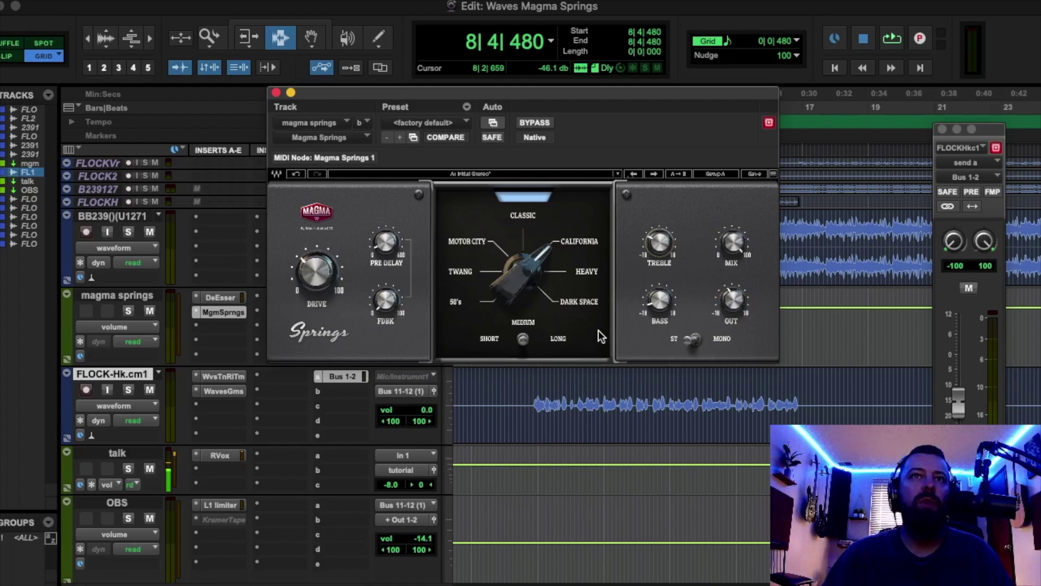
pyautogui.press('space')
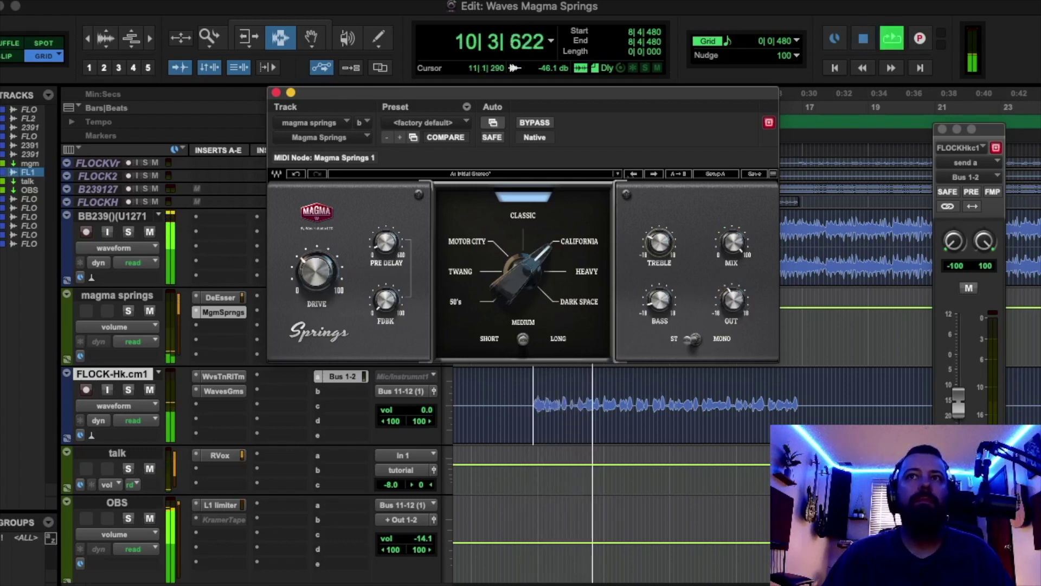
pyautogui.moveTo(732, 298); pyautogui.dragTo(733, 304)
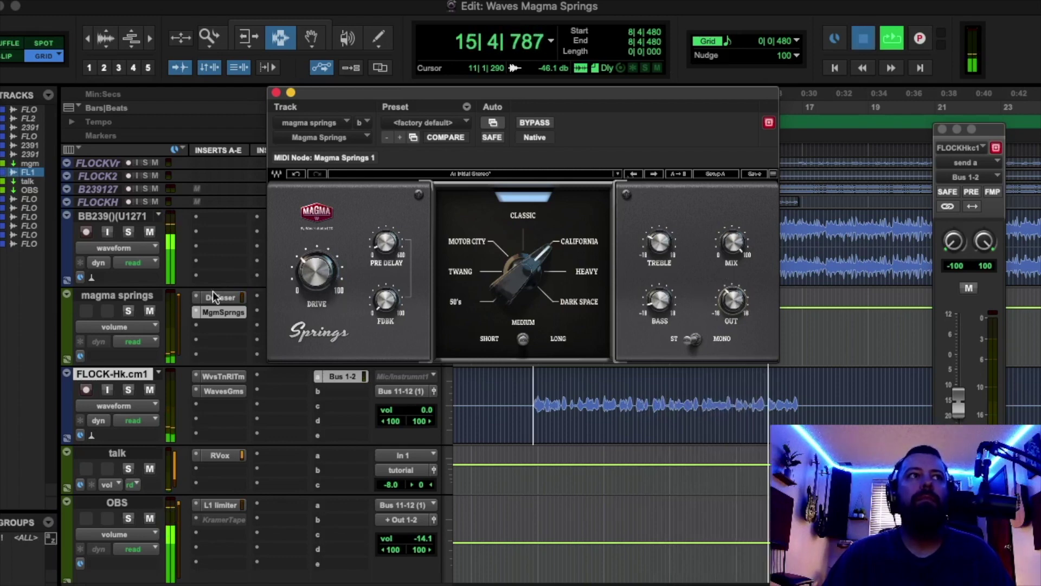
pyautogui.press('space')
# Compare the playback with the magma springs track muted and unmuted, and set the reverb's output level to about -5.1.
pyautogui.press('space')
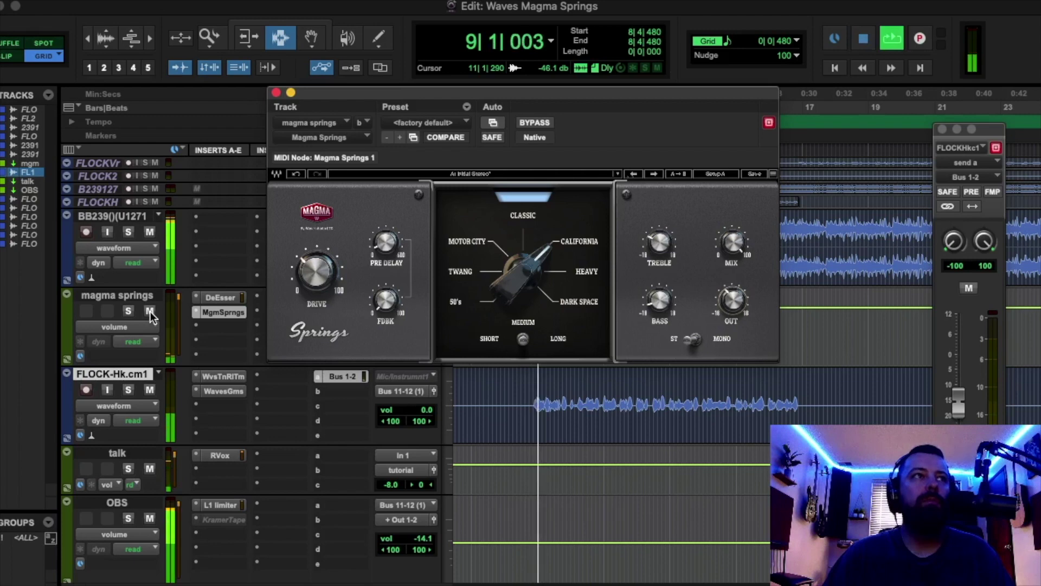
pyautogui.click(150, 311)
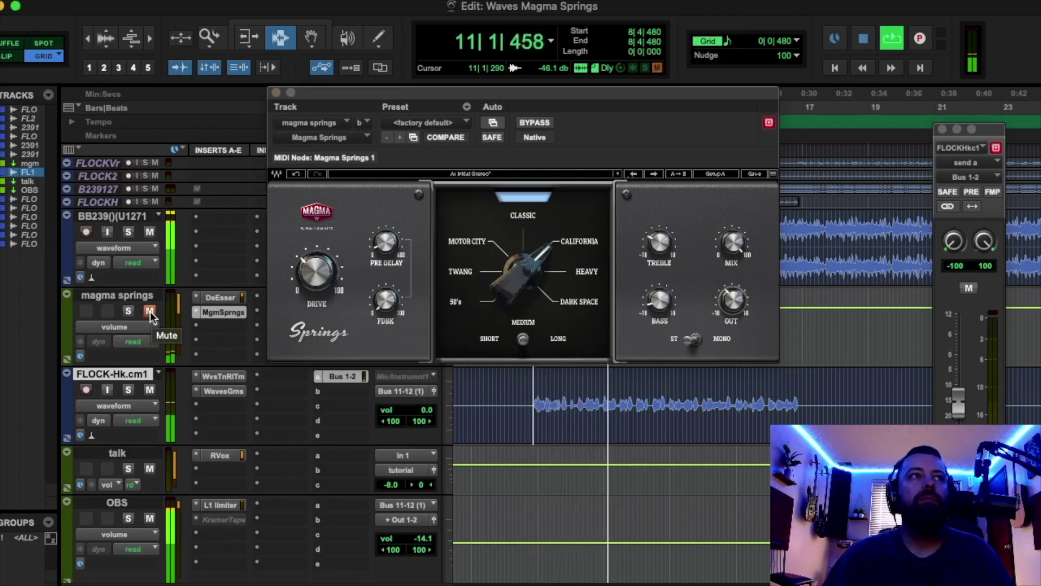
pyautogui.click(150, 311)
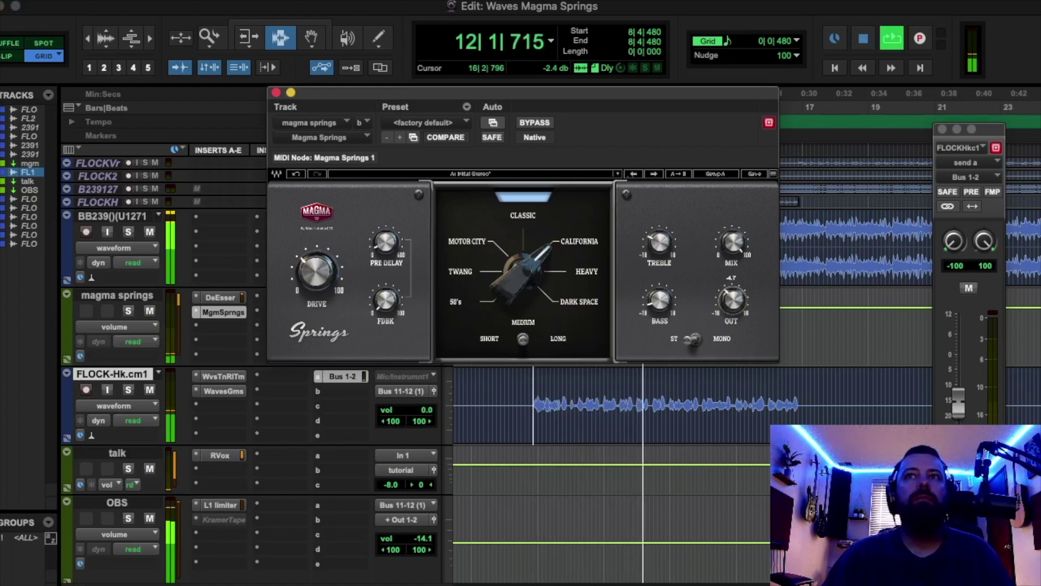
pyautogui.click(731, 300)
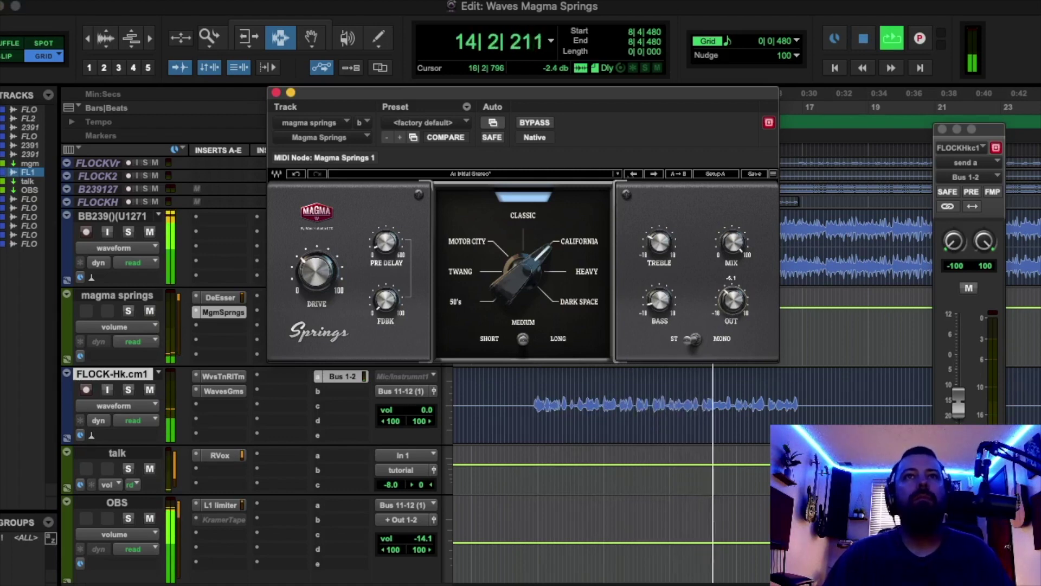
pyautogui.press('space')
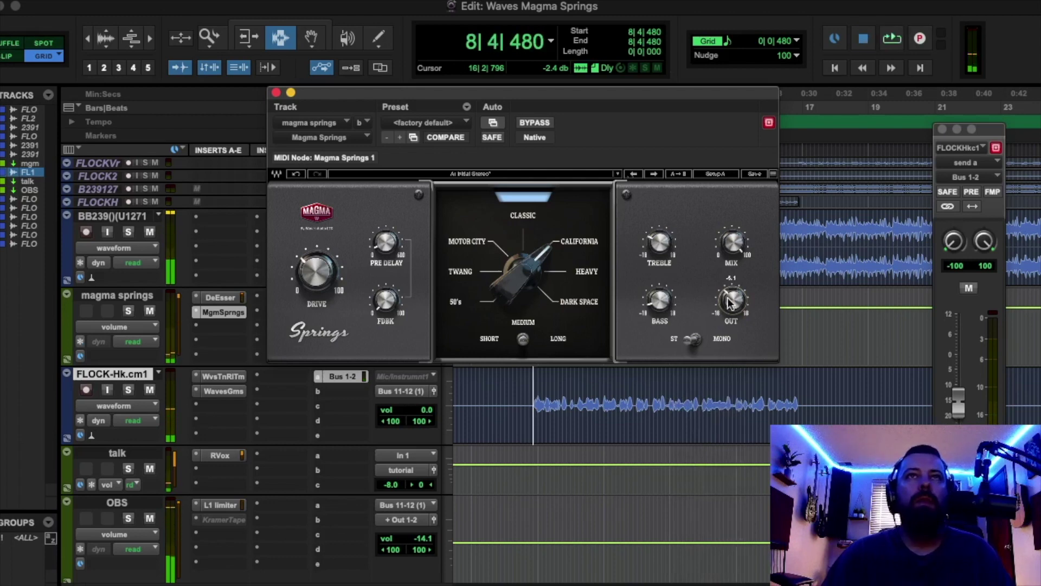